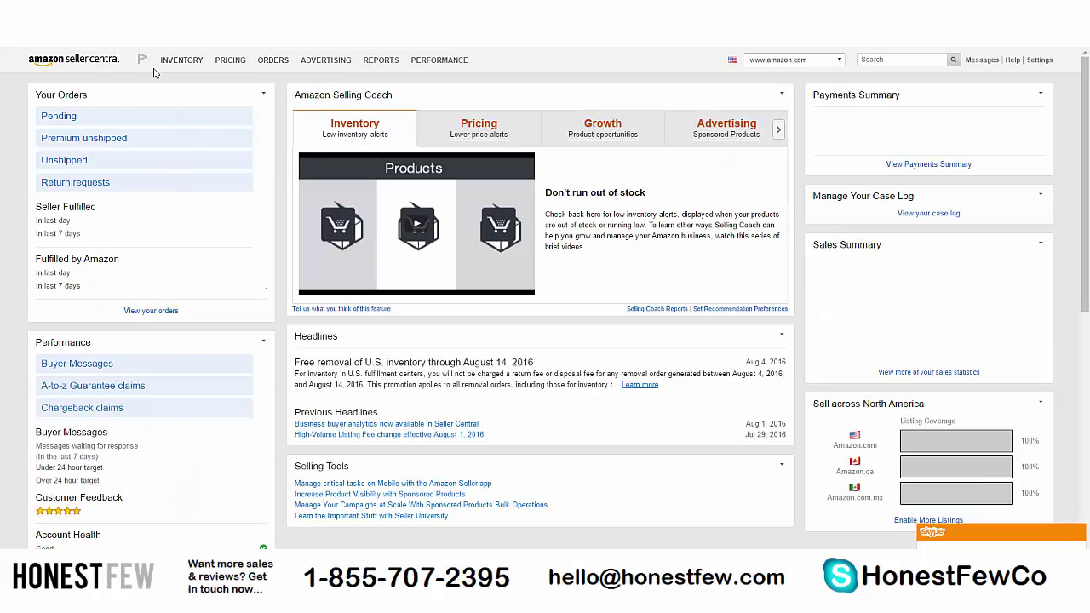
- Check the LIHAO 36 PCS Bamboo Knitting Needles Set listing and its $8.49 price
mouse_move(179, 61)
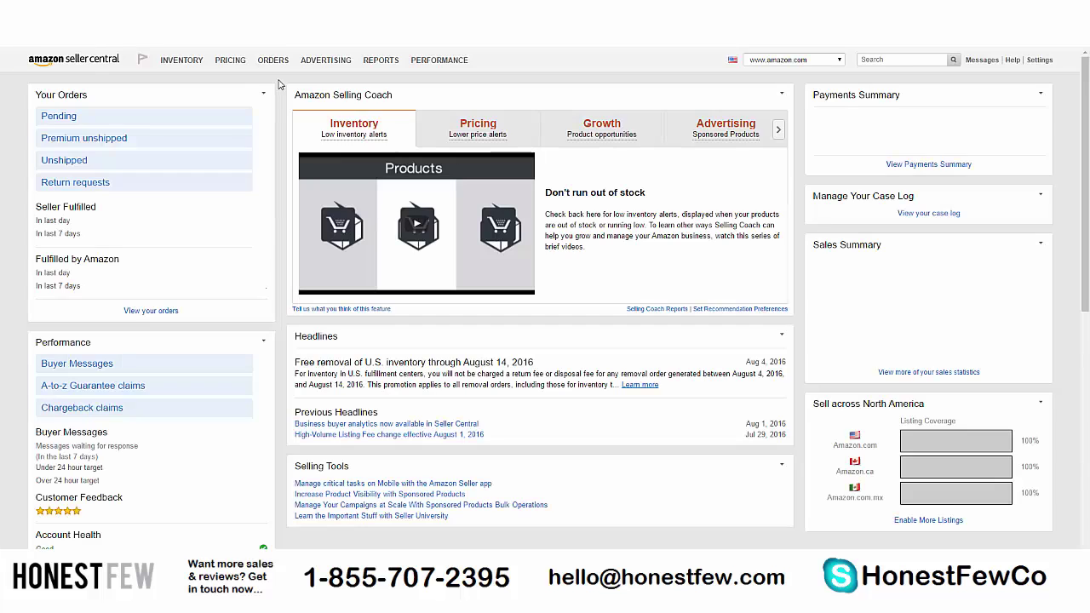
- Start a Money Off promotion under Advertising > Promotions and go to Create a new product selection
mouse_move(317, 75)
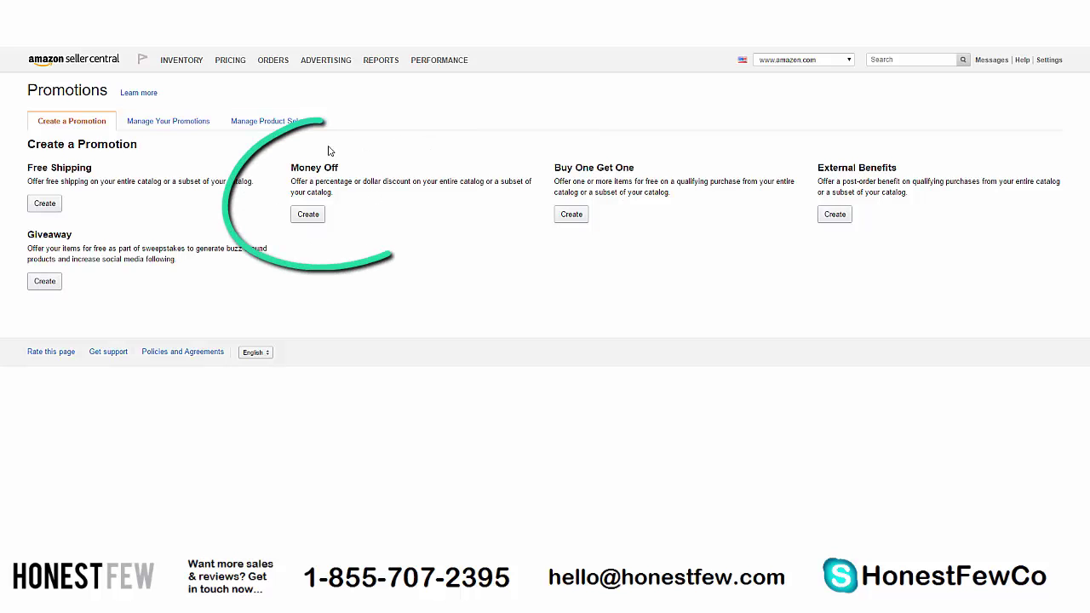
left_click(311, 215)
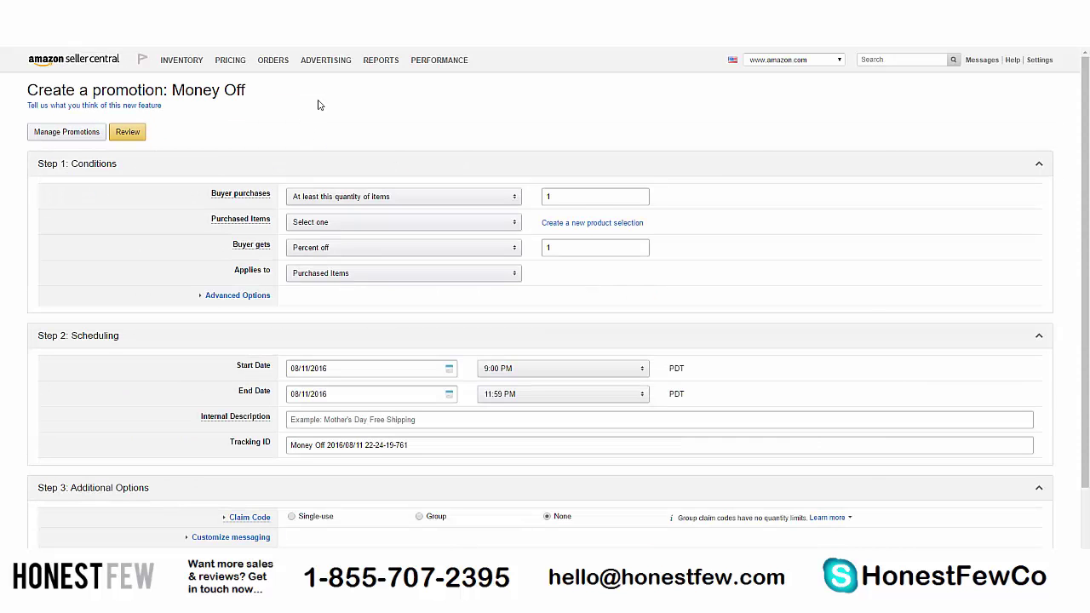
scroll(2, 303, "down", 3)
scroll(2, 303, "up", 3)
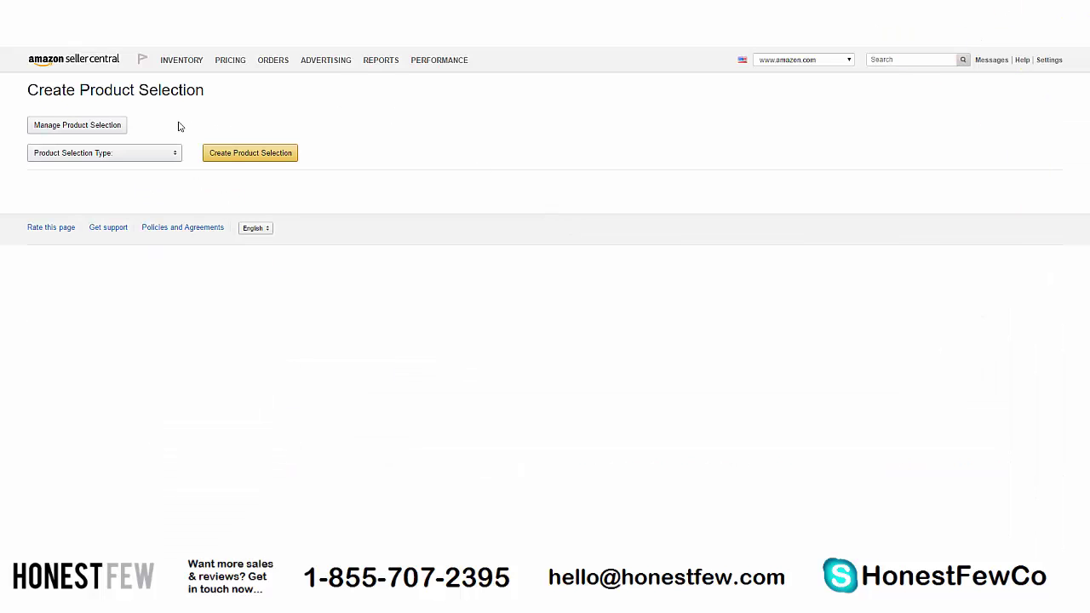
- Choose ASIN List as the product selection type and create the selection form
left_click(127, 156)
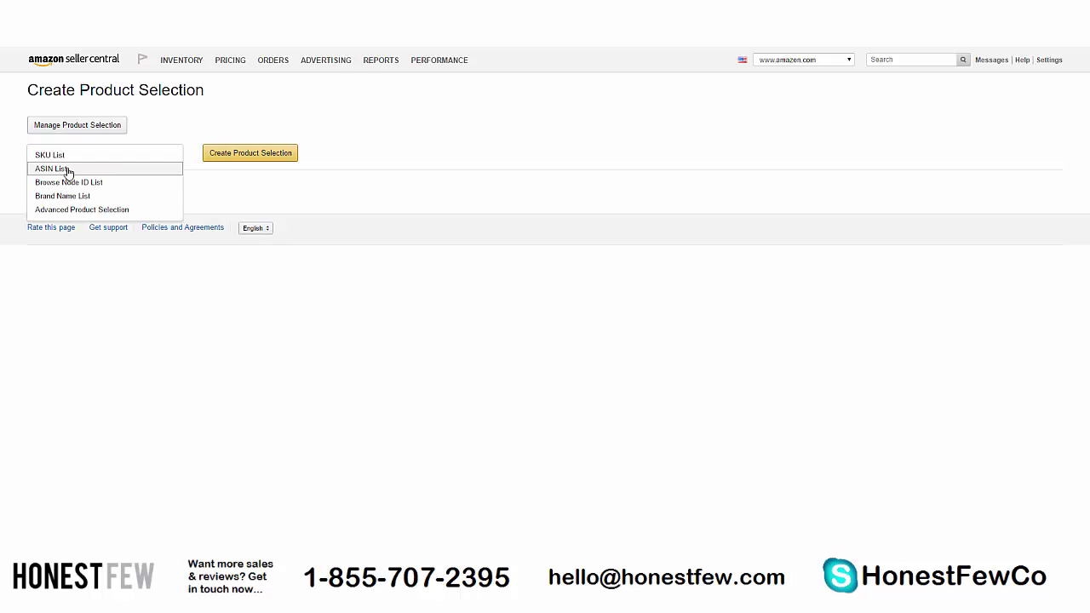
left_click(67, 170)
left_click(121, 190)
left_click(249, 153)
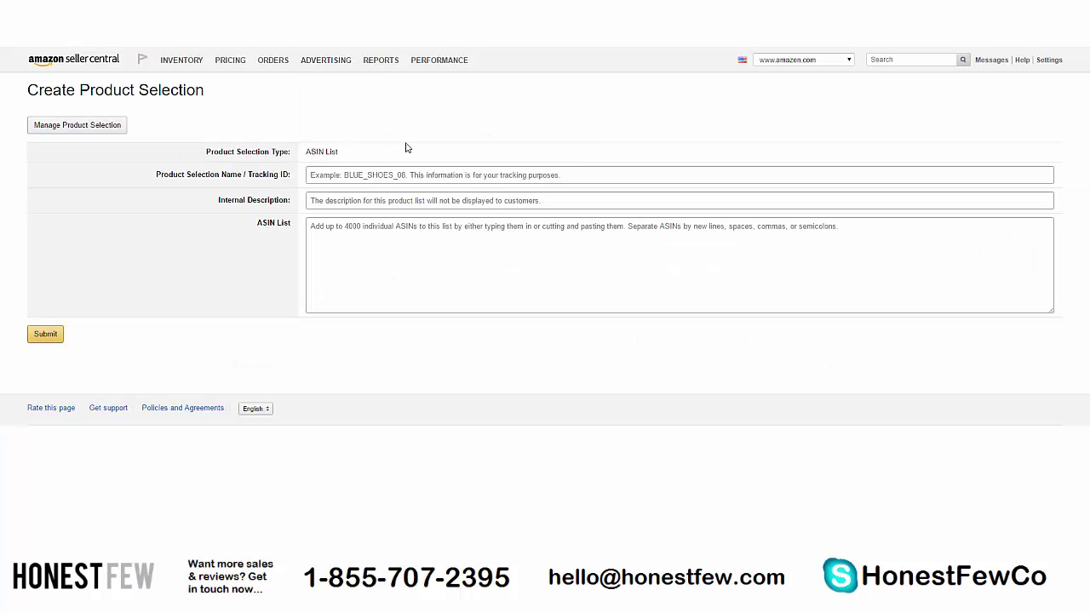
- Enter 'Knitting Needles' as both the selection name and internal description
left_click(384, 174)
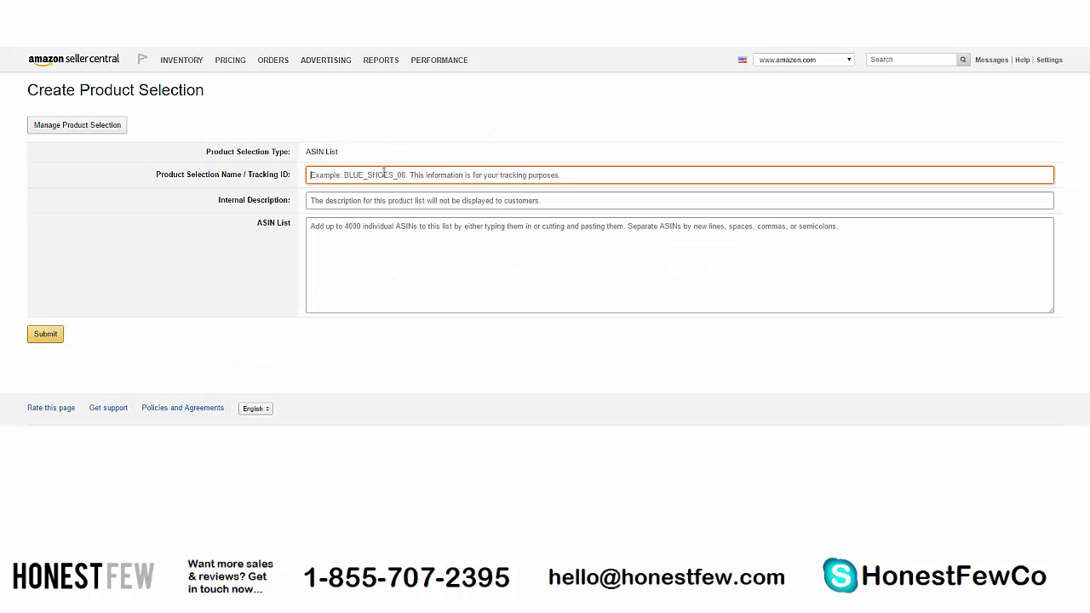
type("Knitting N")
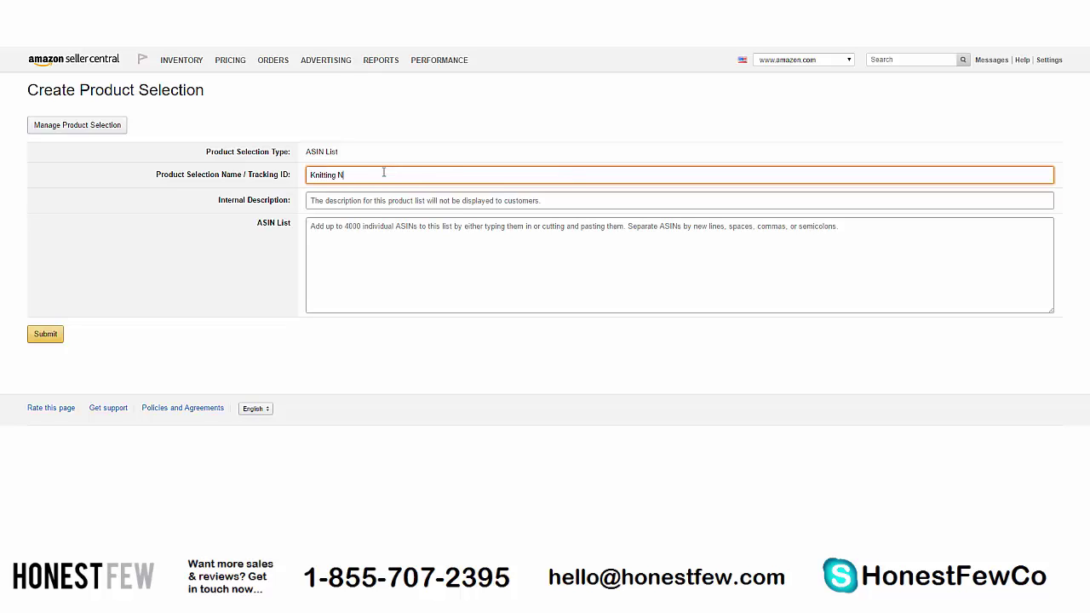
type("eedles")
key("Tab")
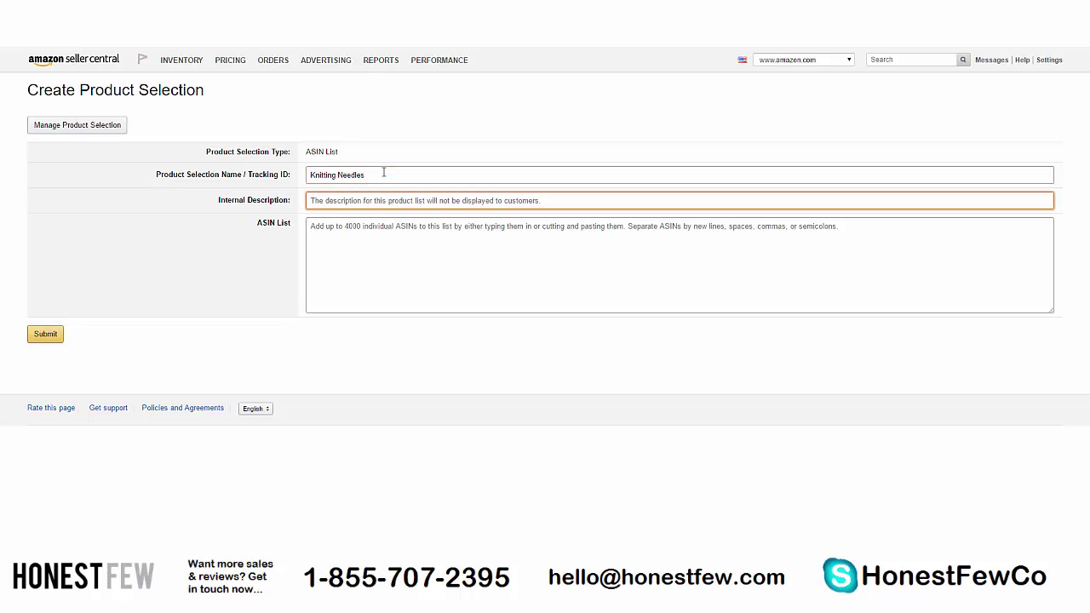
type("Knitting Ne")
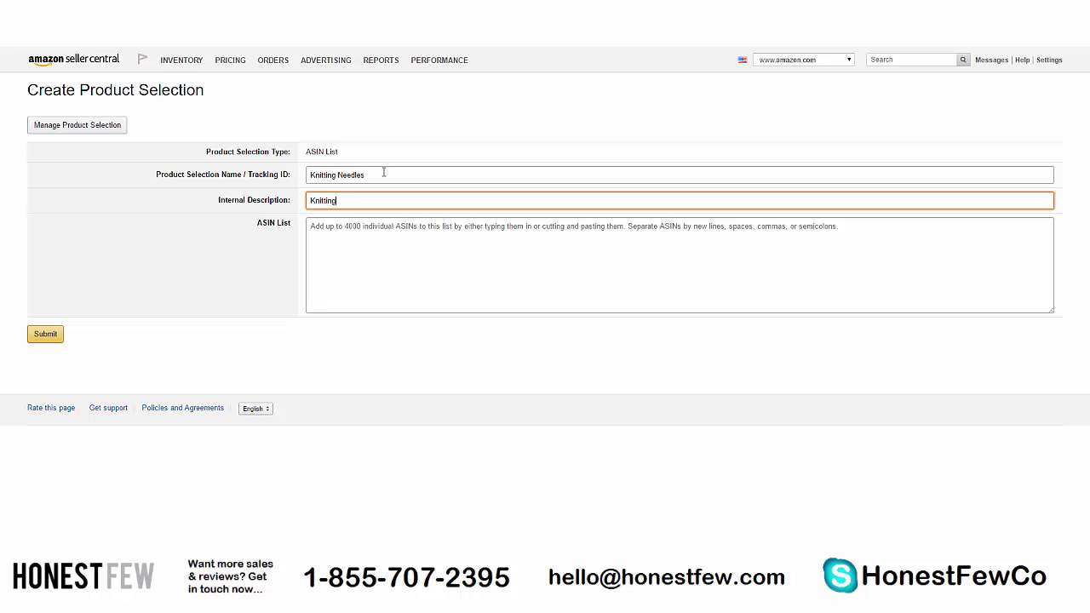
type("edles")
key("Tab")
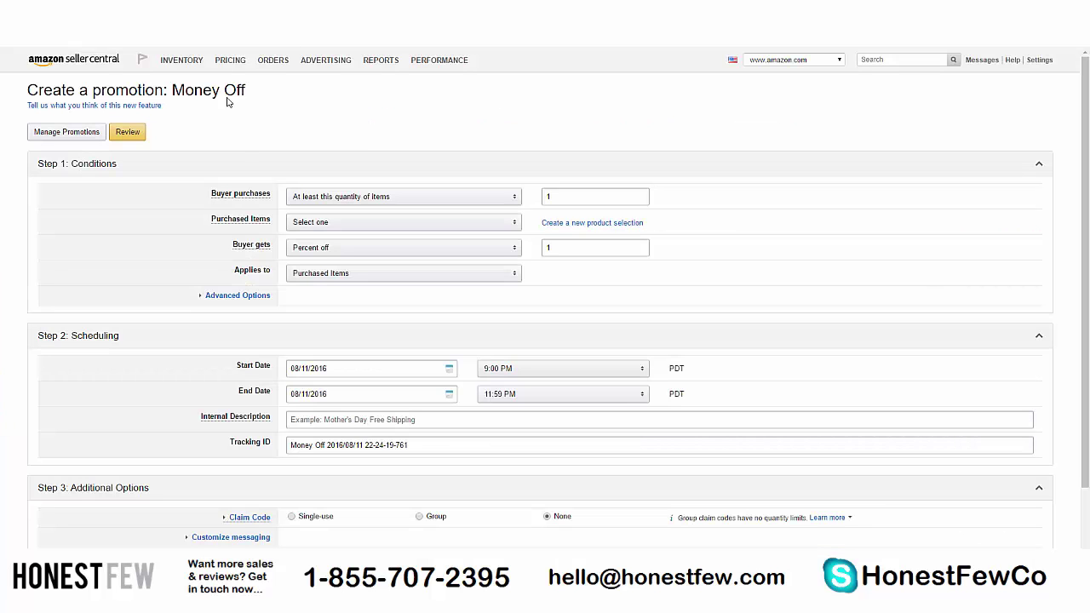
- Paste ASIN B00QGI9ZPG from Manage Inventory into the ASIN List and submit the selection
mouse_move(186, 52)
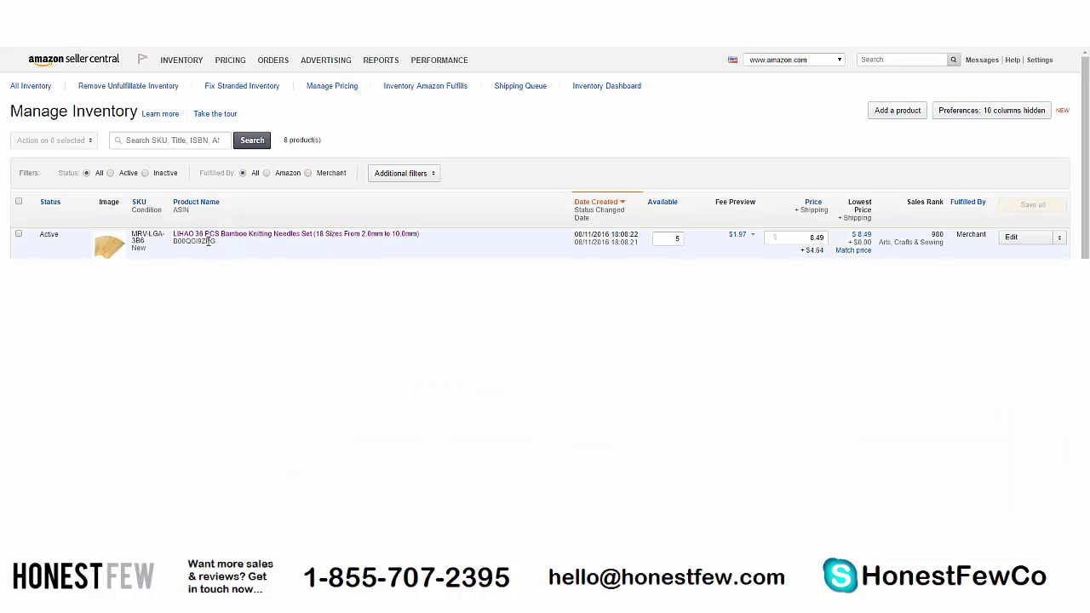
left_click_drag(218, 242, 171, 242)
left_click(256, 245)
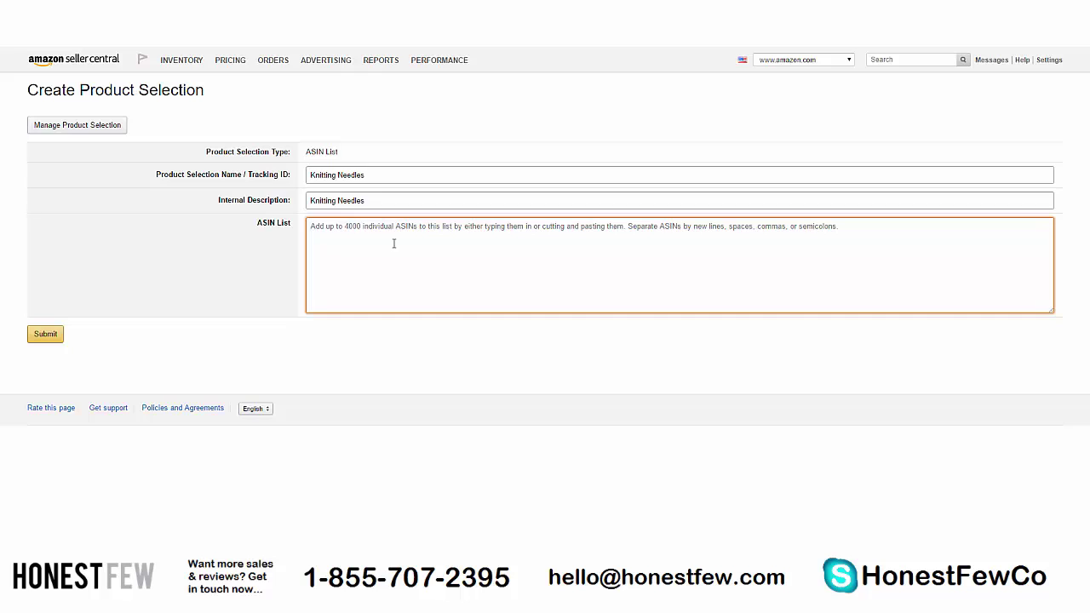
type("B00QGI9ZPG")
left_click(330, 342)
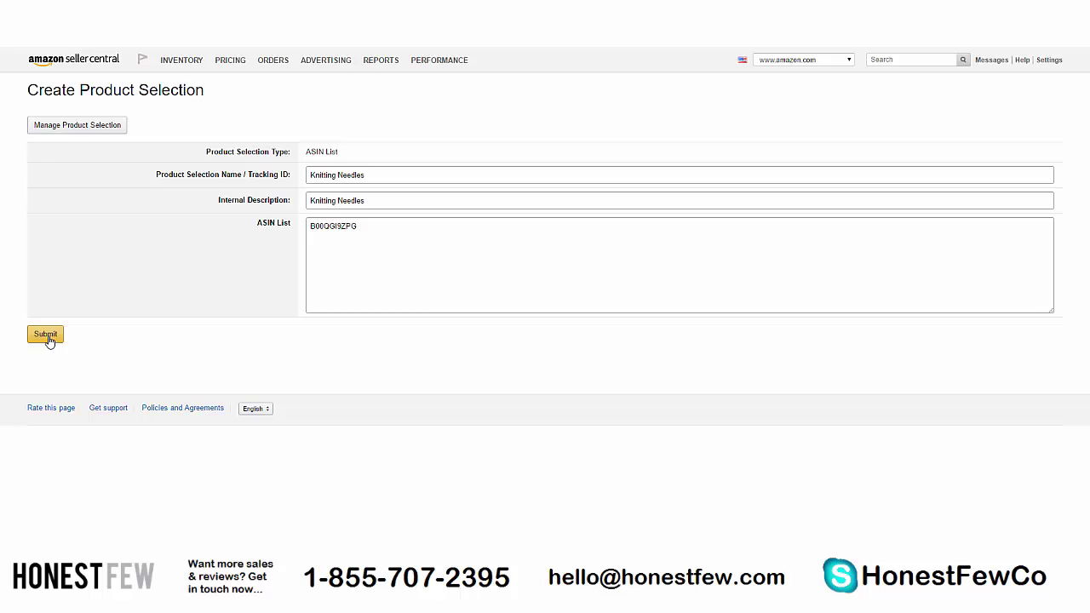
left_click(47, 337)
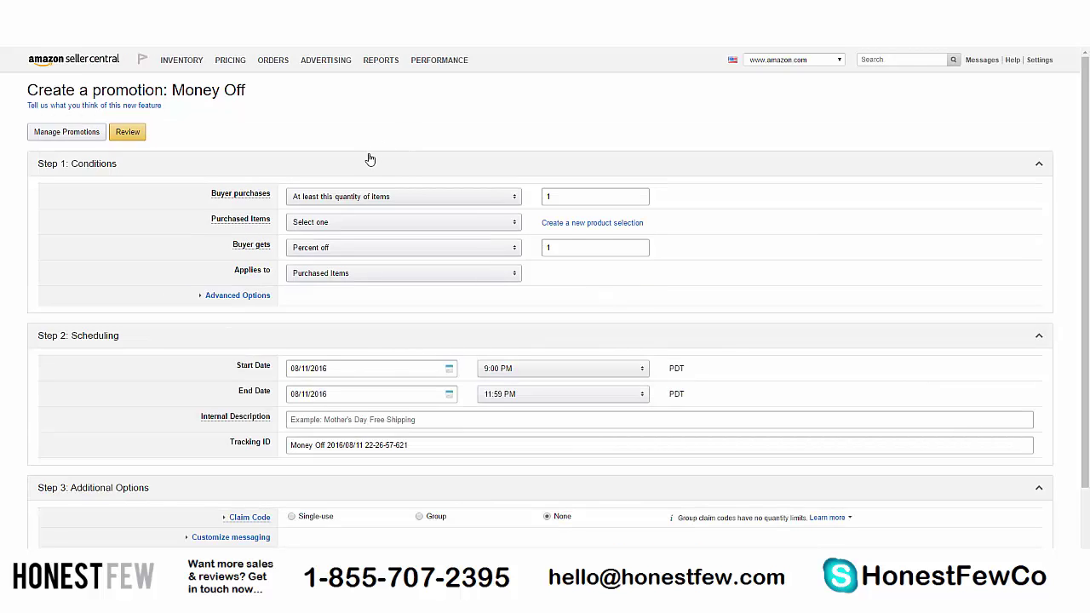
- Set Purchased Items to Knitting Needles and Buyer gets to Amount off (in $)
left_click(424, 224)
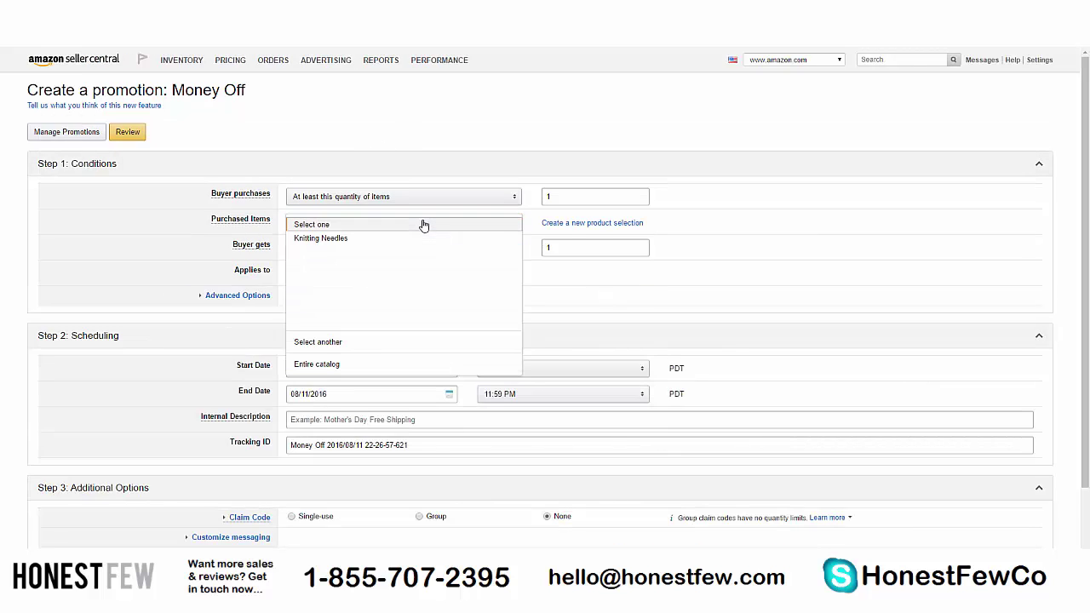
left_click(356, 239)
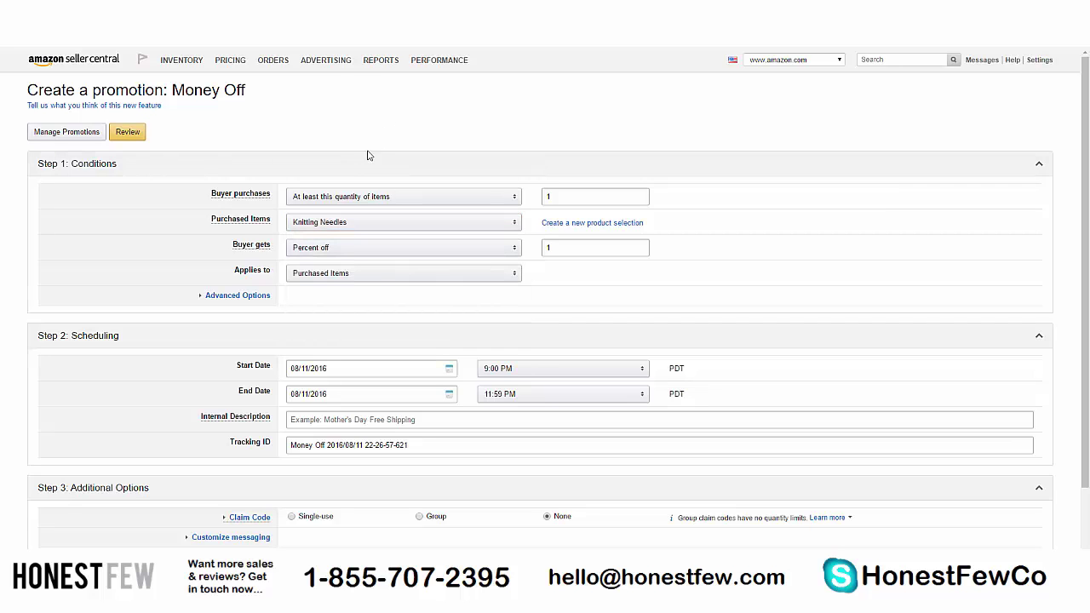
mouse_move(263, 223)
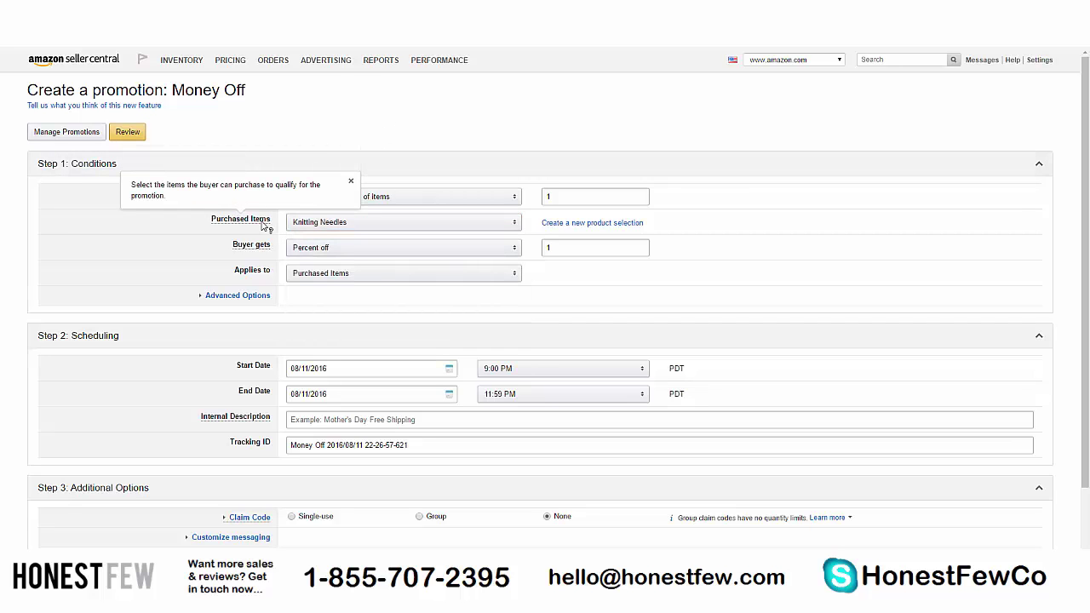
left_click(316, 248)
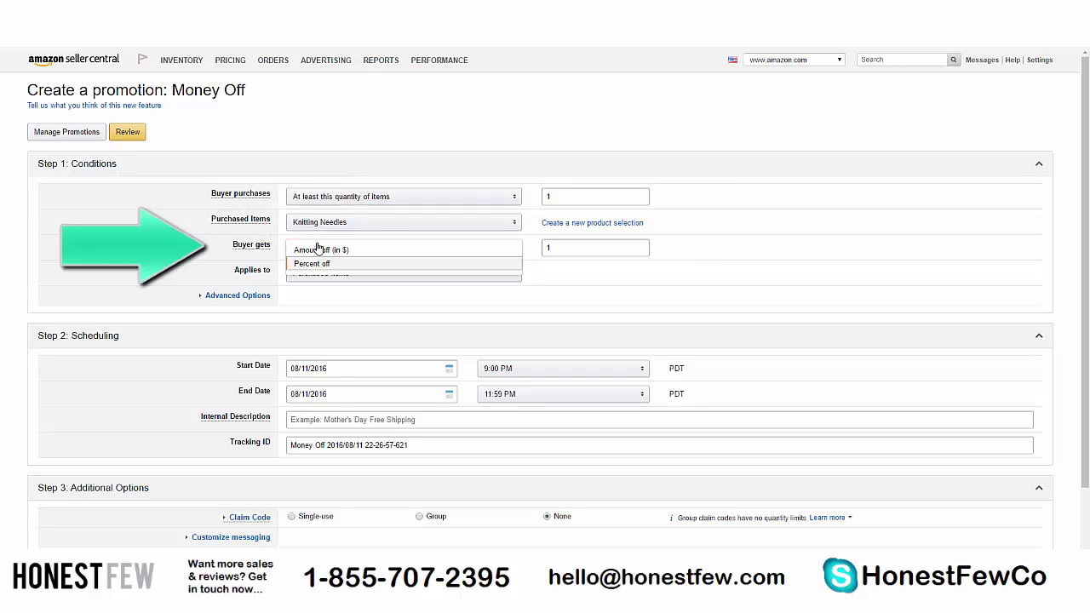
left_click(339, 252)
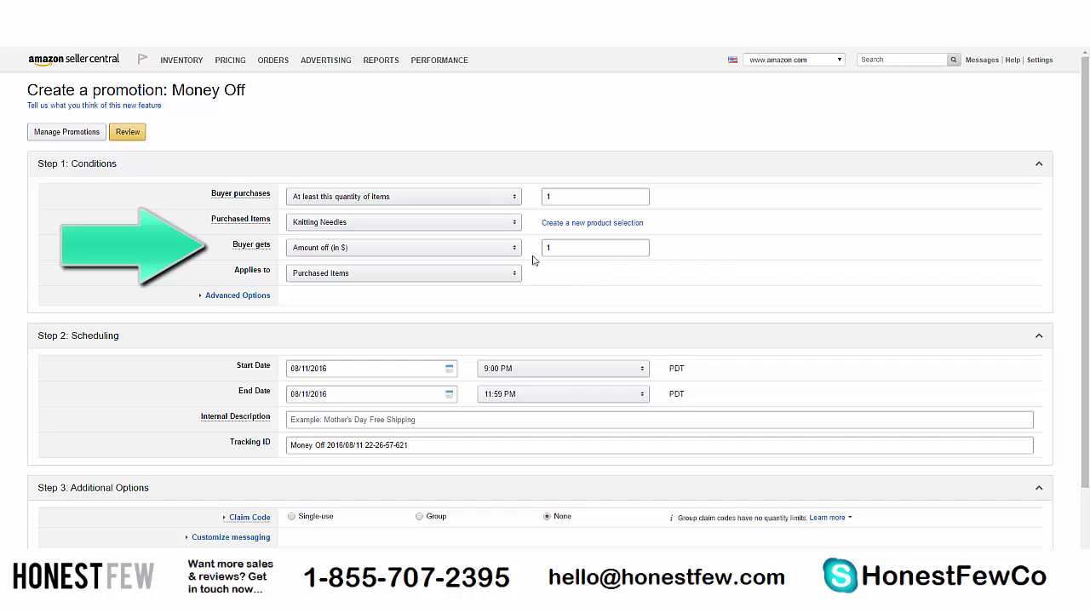
left_click(494, 250)
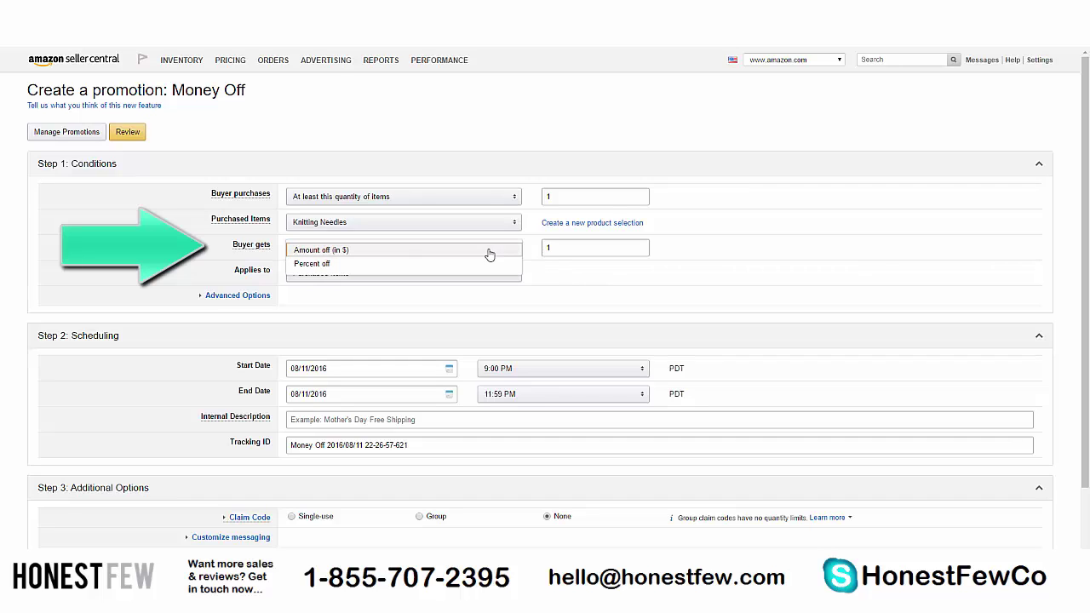
left_click(358, 251)
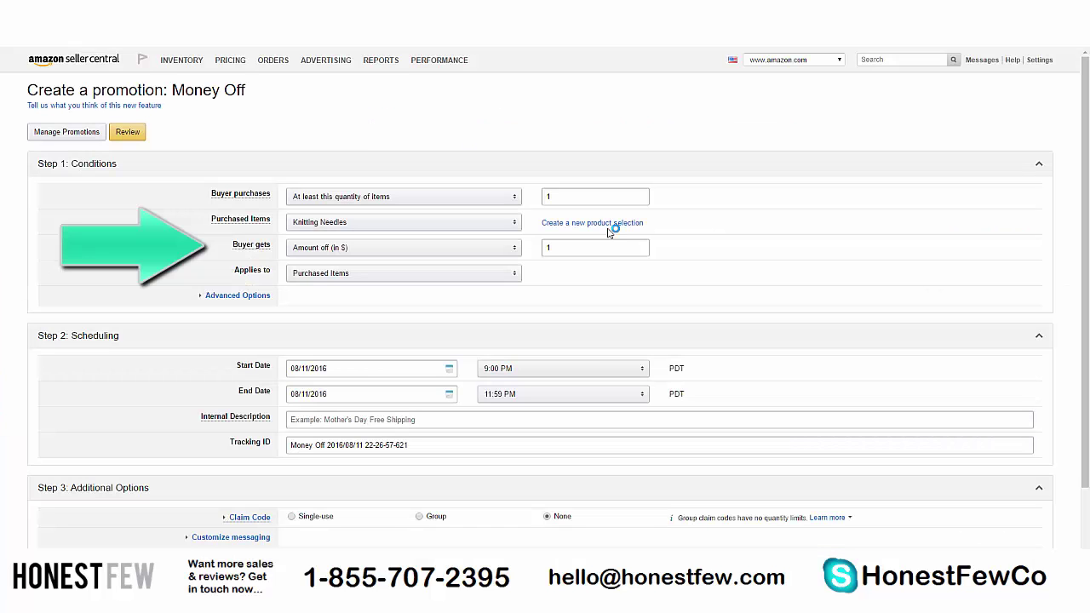
- Enter 7.49 as the dollar amount the buyer gets off
left_click(578, 244)
type("7.49")
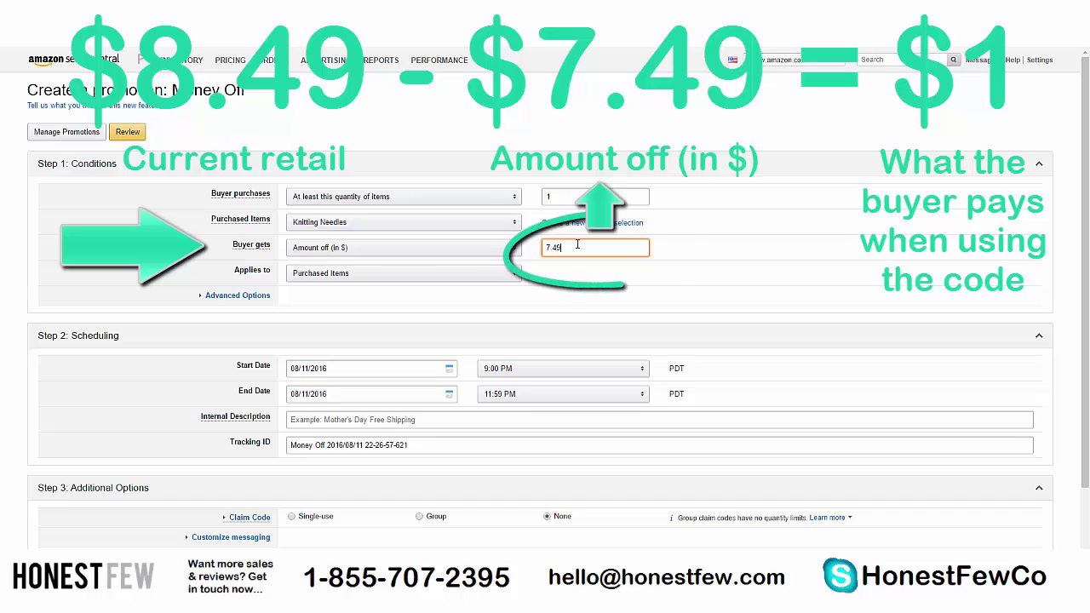
left_click(549, 132)
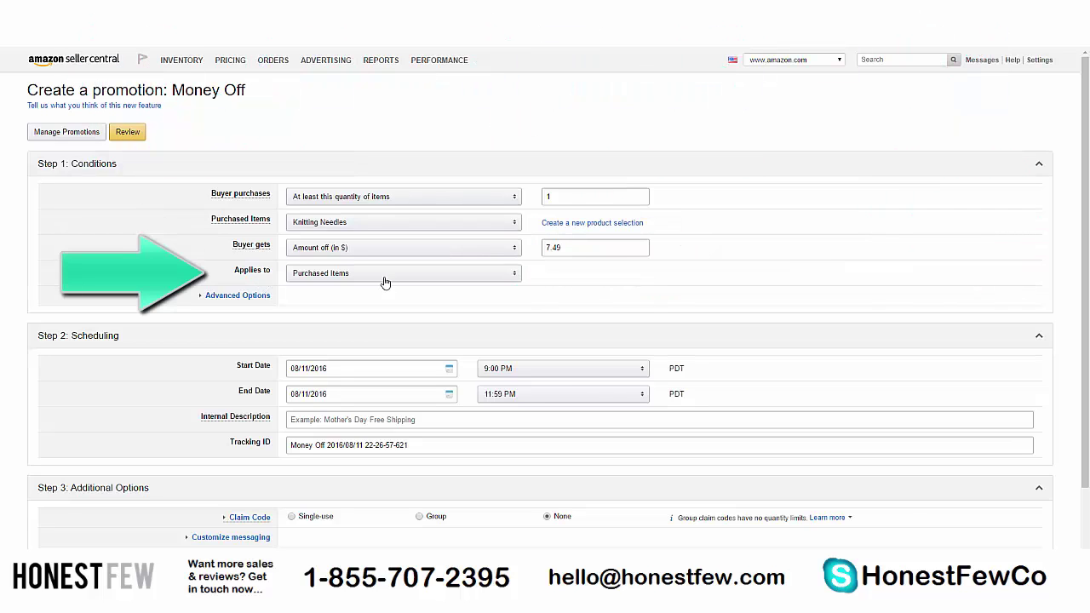
left_click(245, 300)
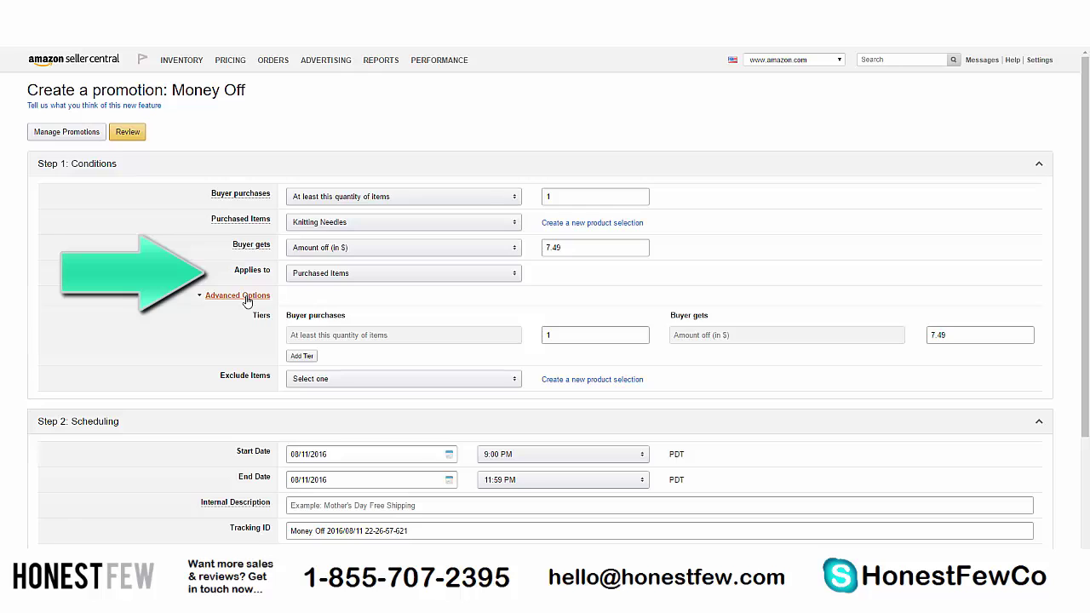
left_click(245, 298)
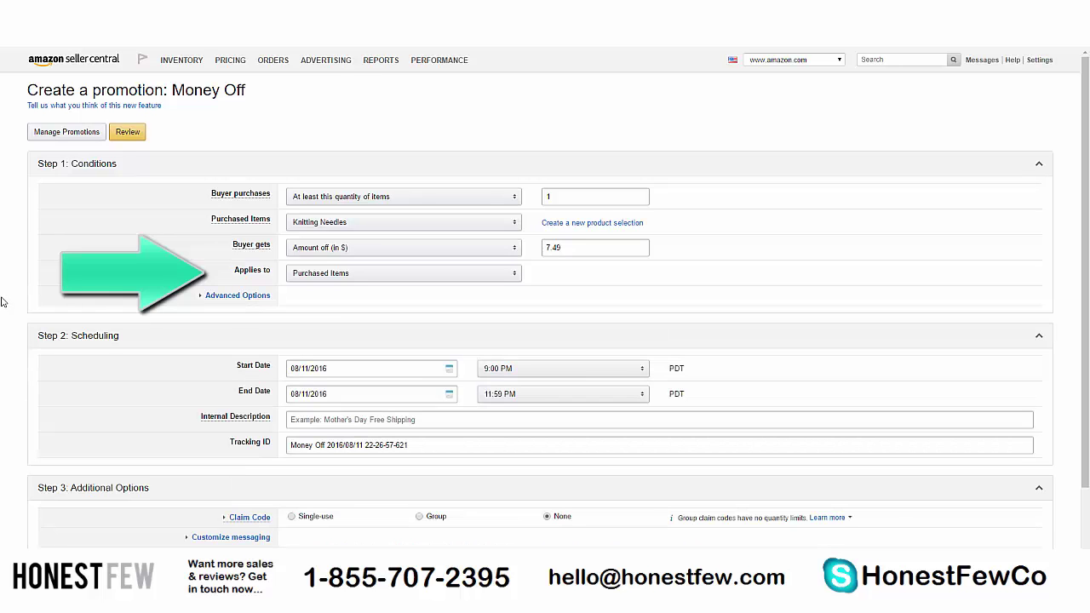
scroll(2, 301, "down", 2)
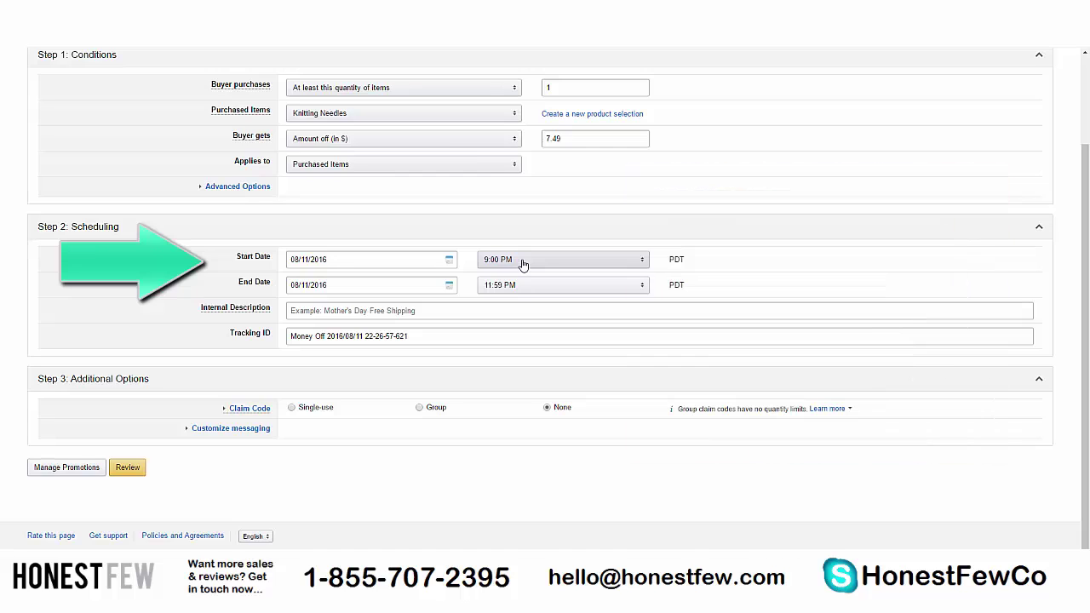
- Set the promotion's end date to 2016/08/31 in the calendar
left_click(380, 284)
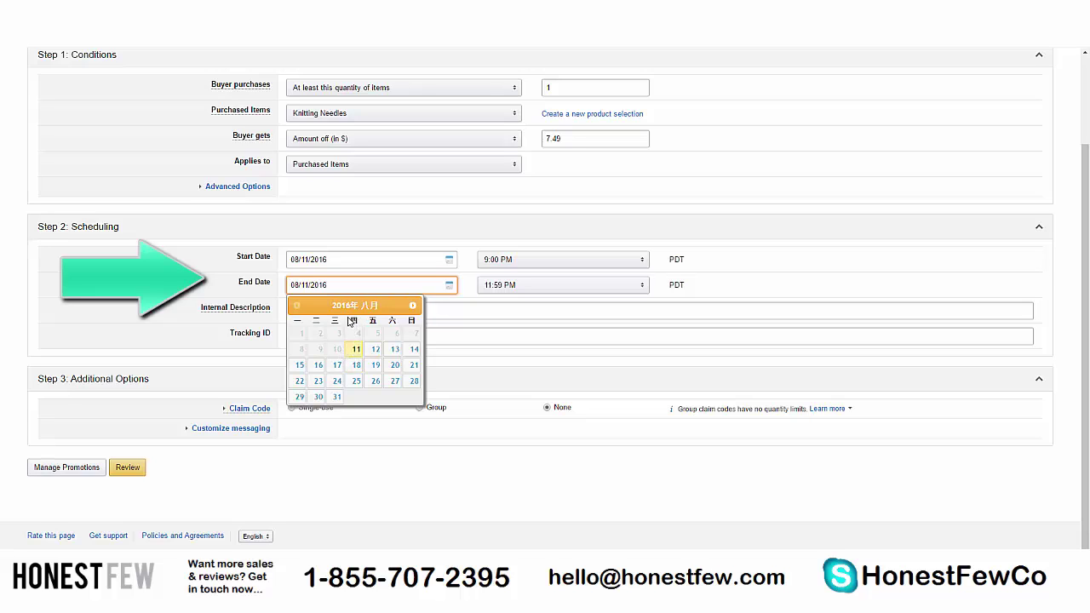
left_click(413, 305)
left_click(413, 305)
left_click(297, 306)
left_click(298, 305)
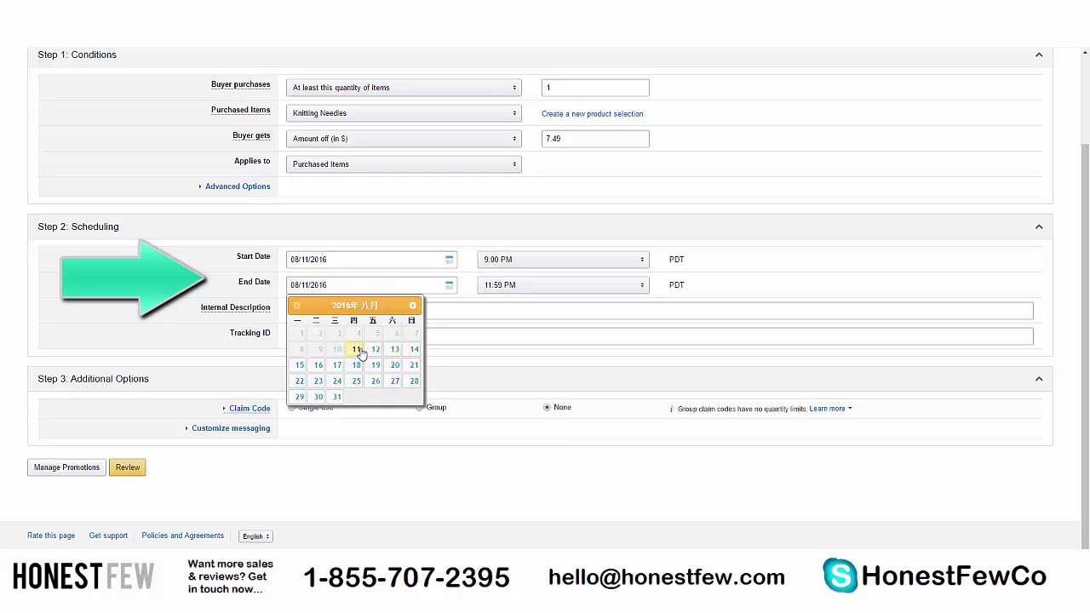
left_click(554, 287)
left_click(389, 286)
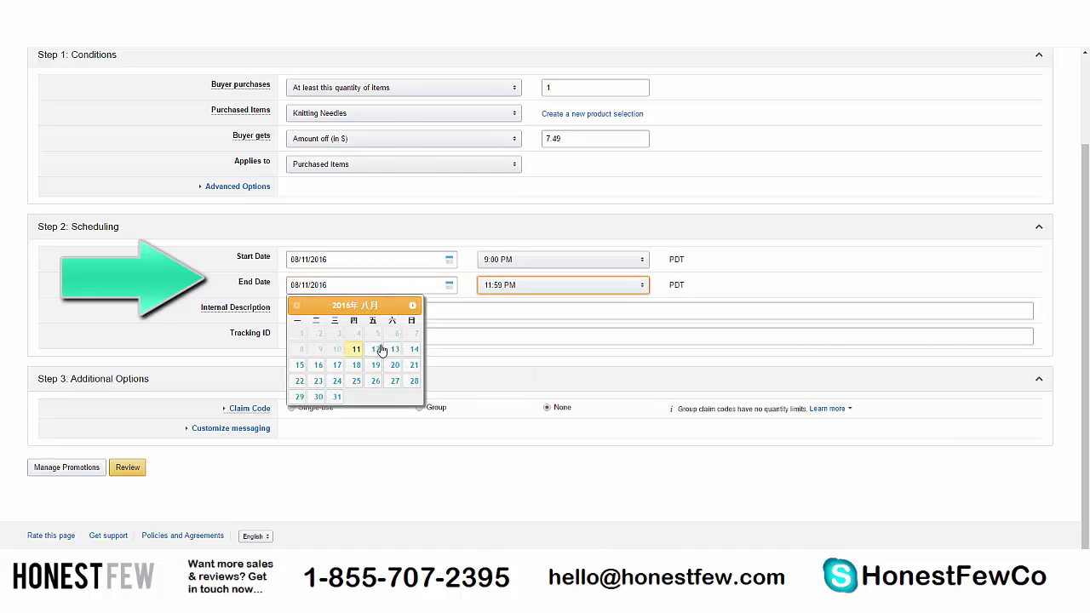
left_click(336, 397)
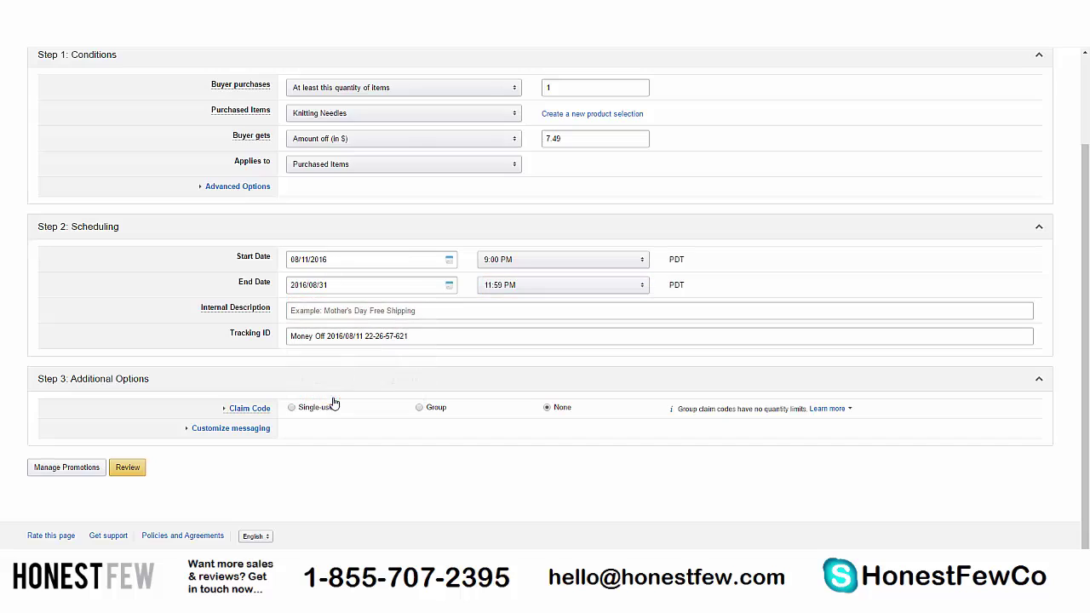
- Fill in 'Knitting Needles' as the internal description, leaving the Tracking ID unchanged
left_click(341, 310)
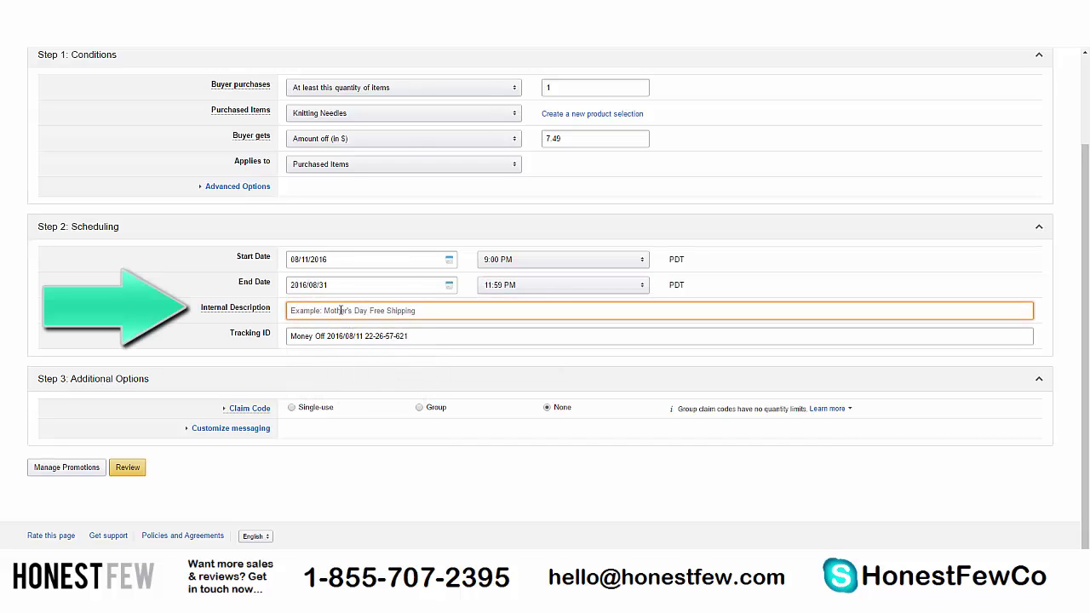
type("Knitting")
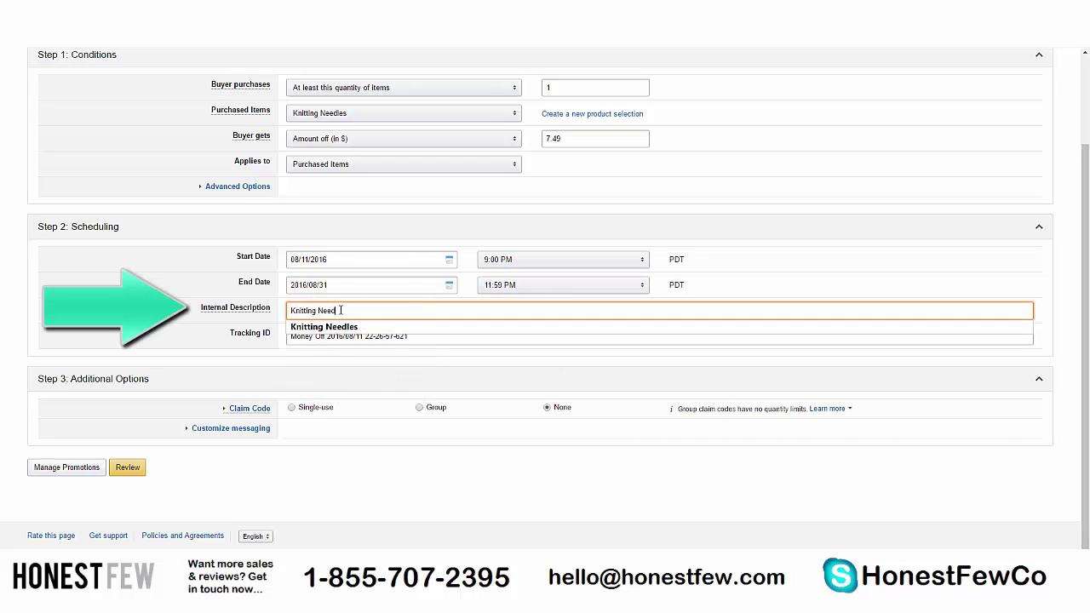
type(" Need")
key("Down")
key("Return")
left_click(324, 336)
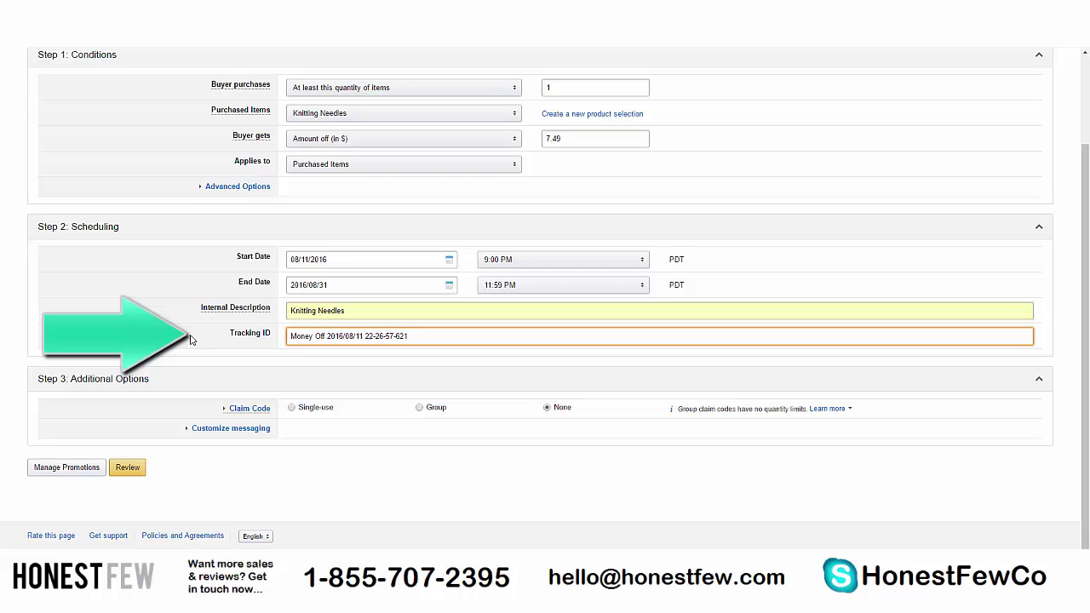
left_click(4, 403)
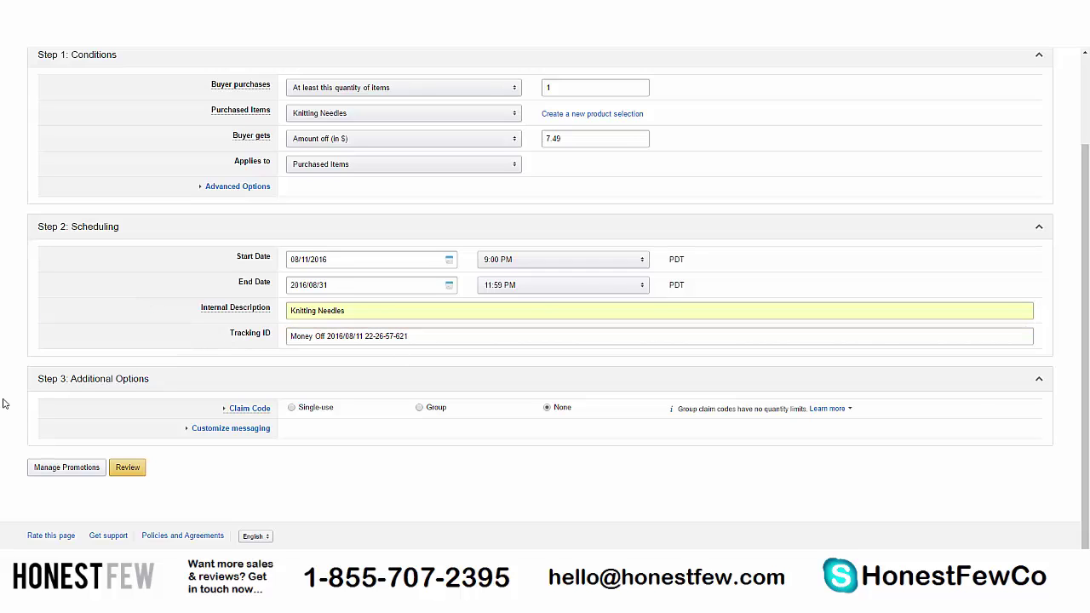
- Select Single-use claim codes, then switch to a Group code and select its suggestion
left_click(291, 409)
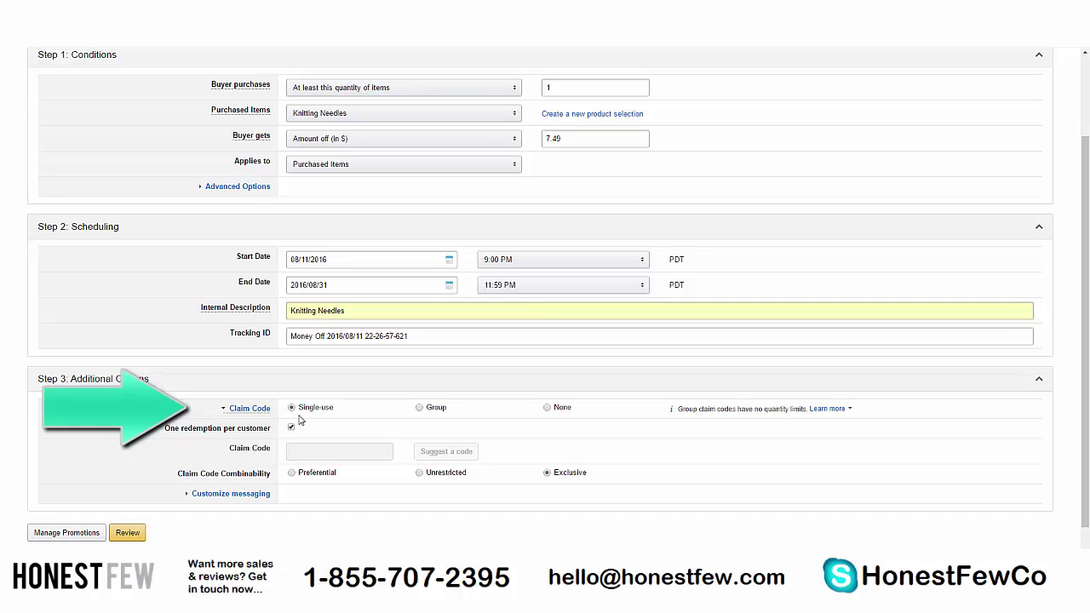
left_click(420, 409)
double_click(351, 451)
left_click(349, 452)
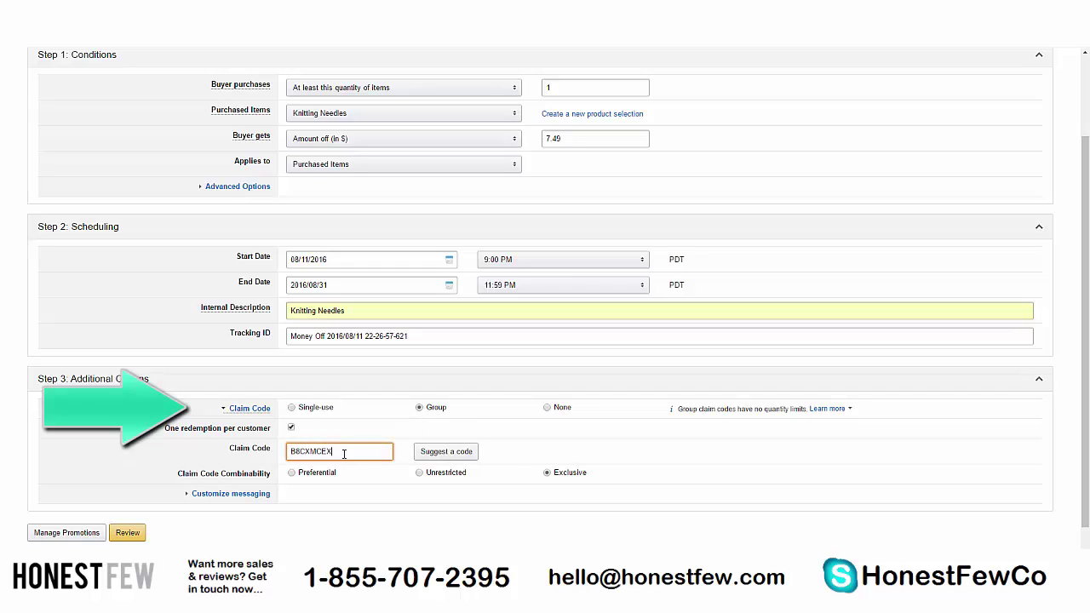
- Generate several new suggested group codes, then toggle Single-use and back to Group
left_click(446, 452)
left_click(446, 451)
left_click(446, 452)
double_click(342, 453)
left_click(339, 453)
left_click(291, 408)
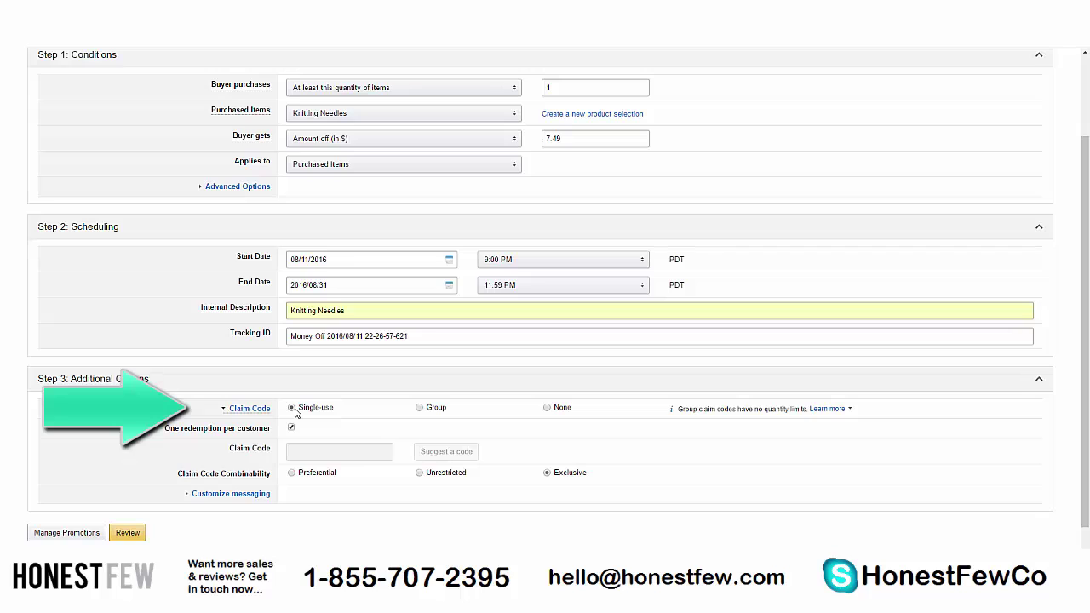
left_click(419, 408)
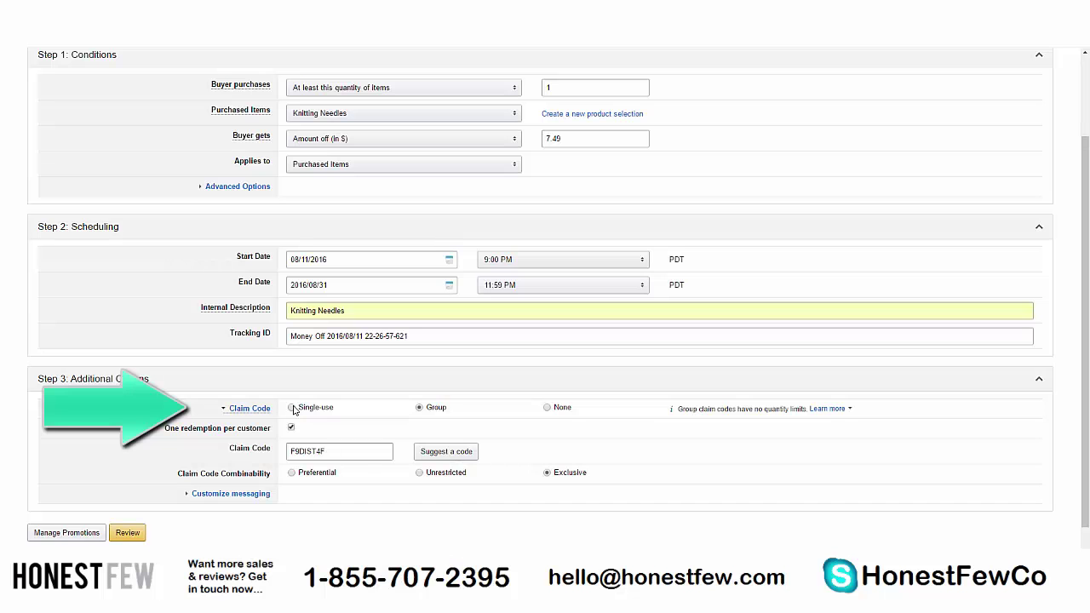
- Choose Single-use claim codes, with one redemption per customer and Exclusive combinability
left_click(292, 408)
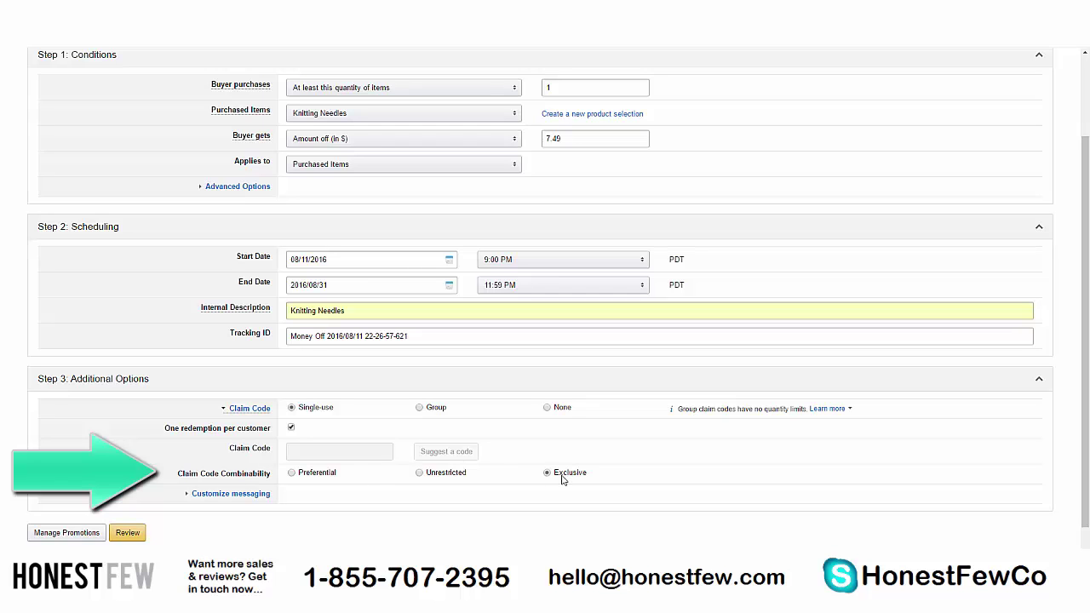
- Look over the Customize messaging options, then open the Review Promotion summary
scroll(236, 451, "down", 1)
left_click(243, 431)
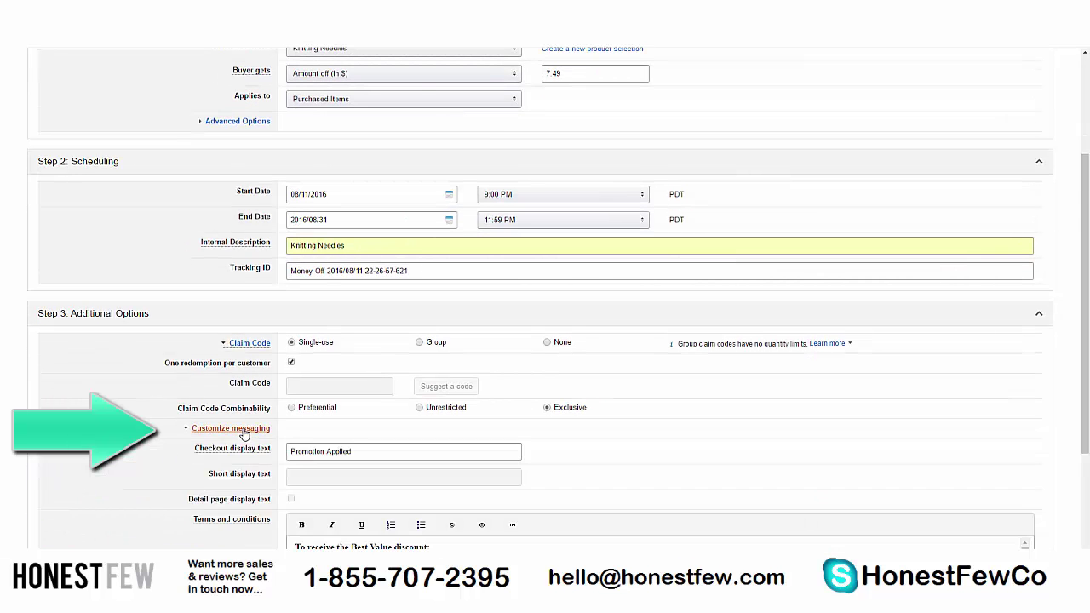
scroll(243, 435, "down", 2)
left_click(241, 313)
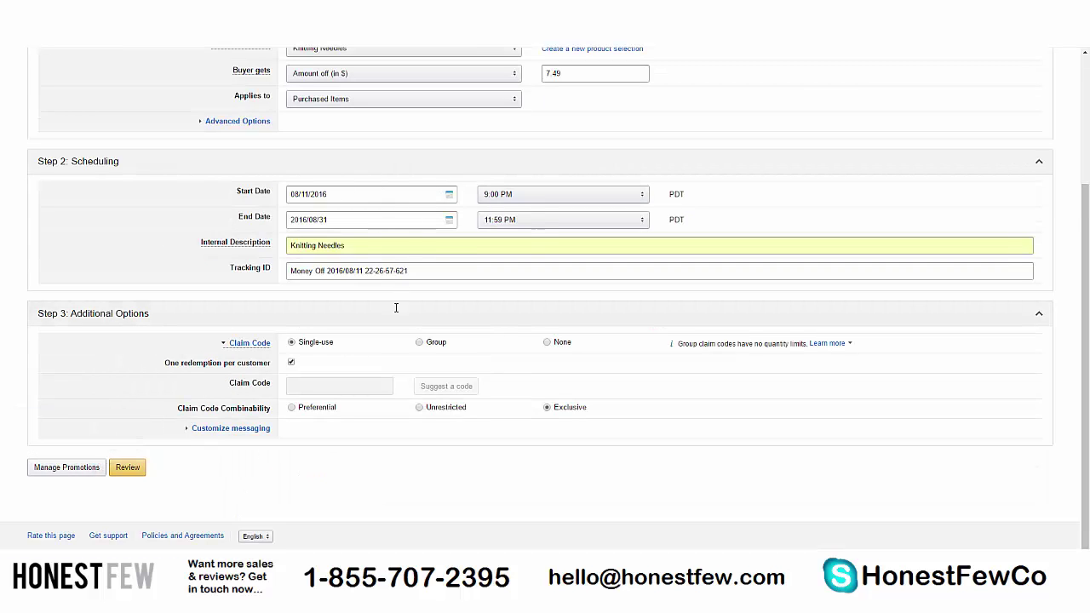
scroll(346, 370, "up", 1)
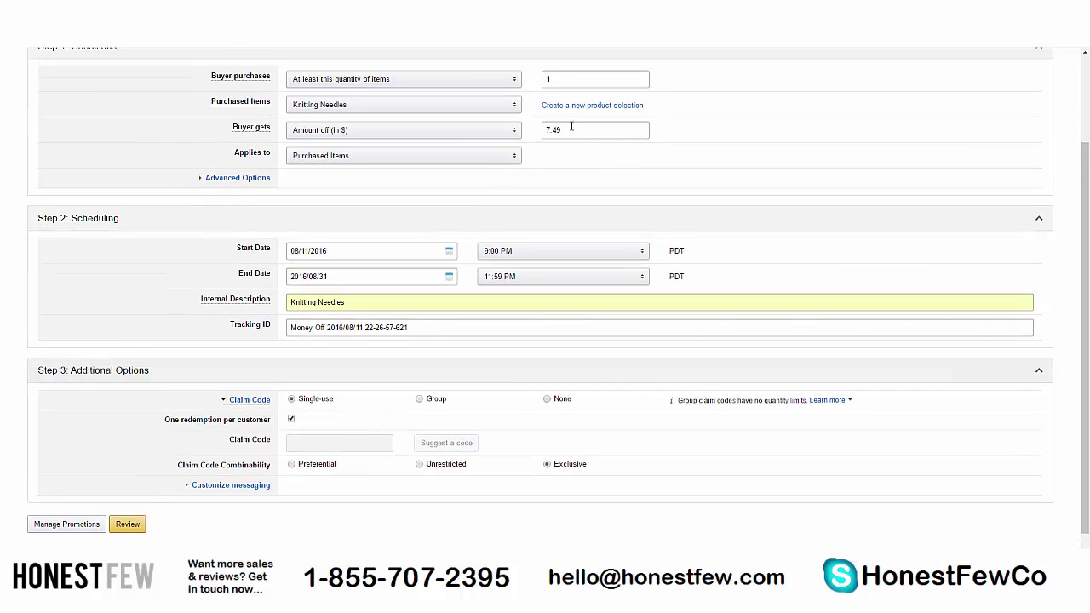
left_click(132, 527)
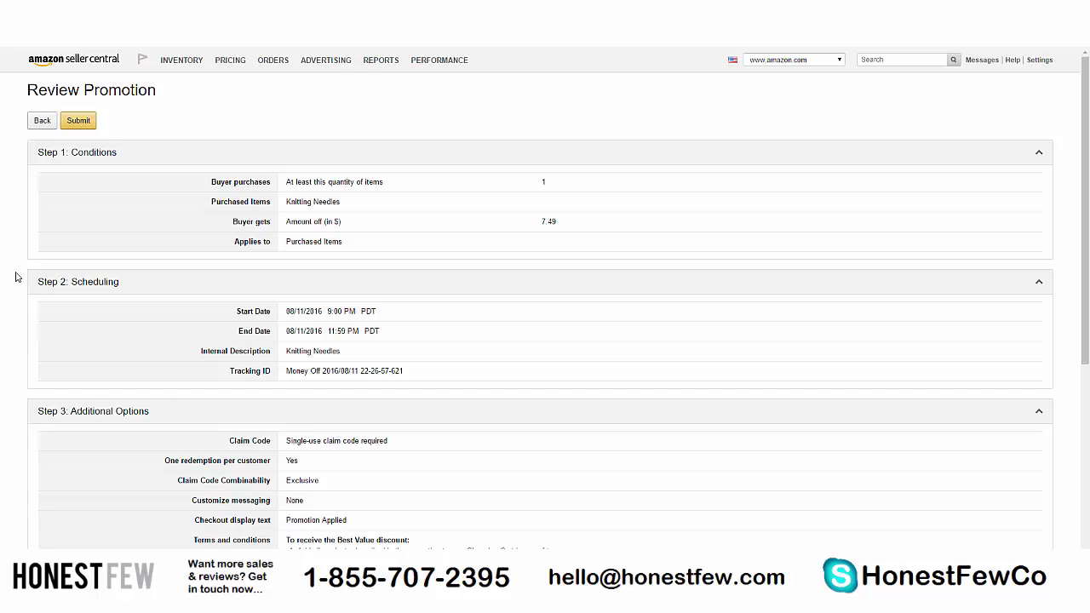
- Submit the Knitting Needles Money Off promotion from the Review Promotion page
left_click(91, 121)
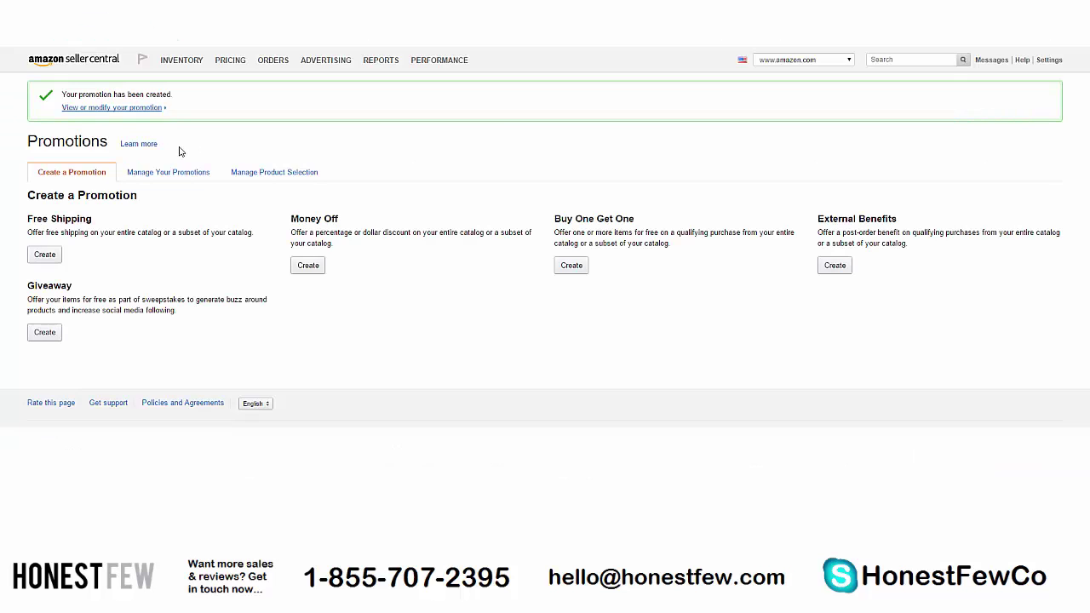
- Filter Manage Your Promotions to Pending status and search to list the Knitting Needles promotion
left_click(180, 172)
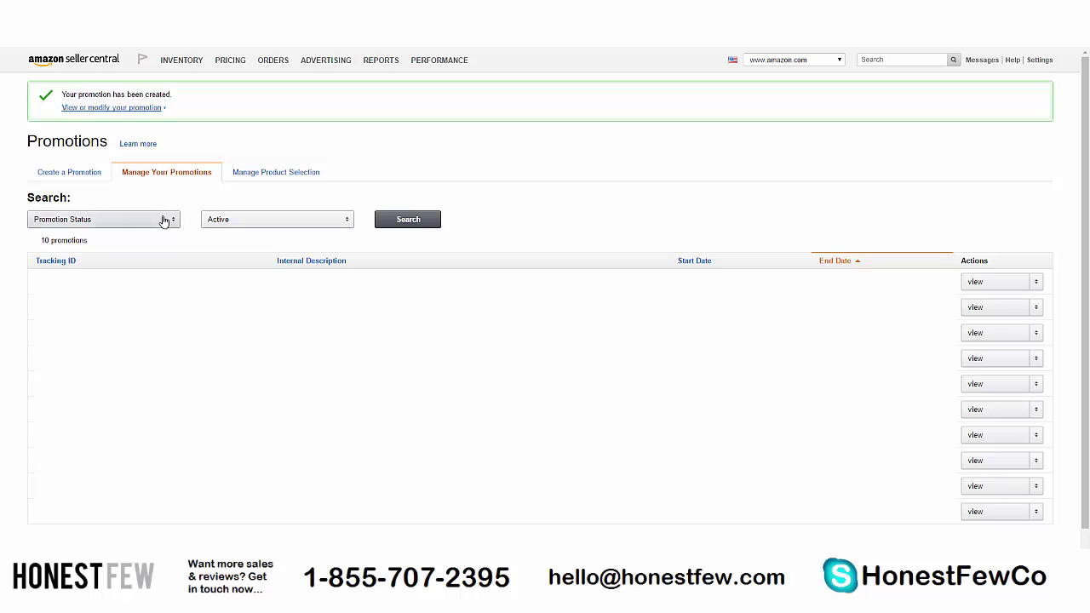
left_click(274, 219)
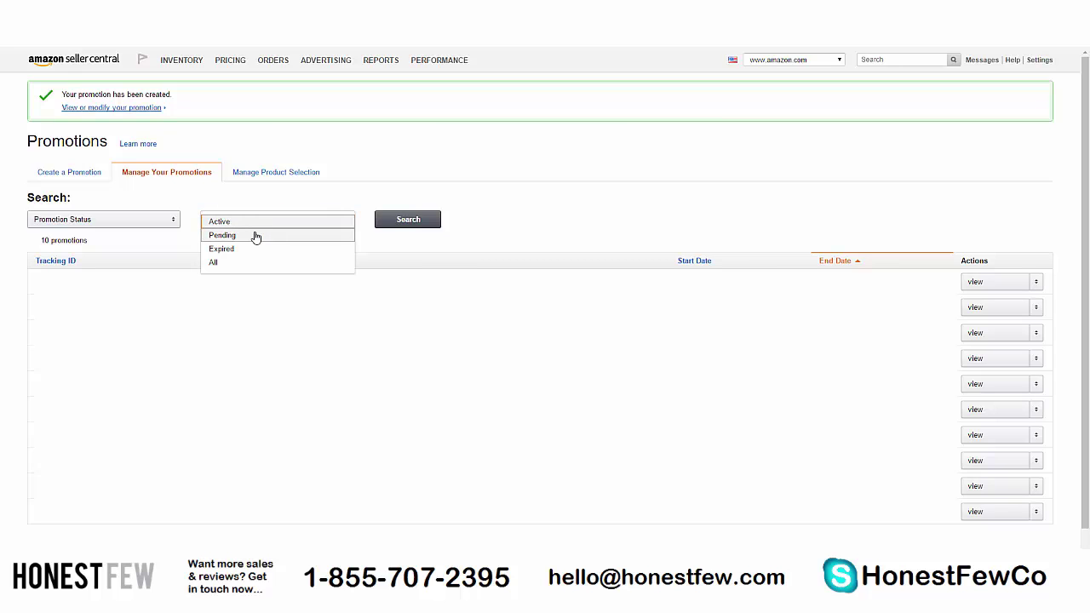
left_click(255, 236)
left_click(397, 220)
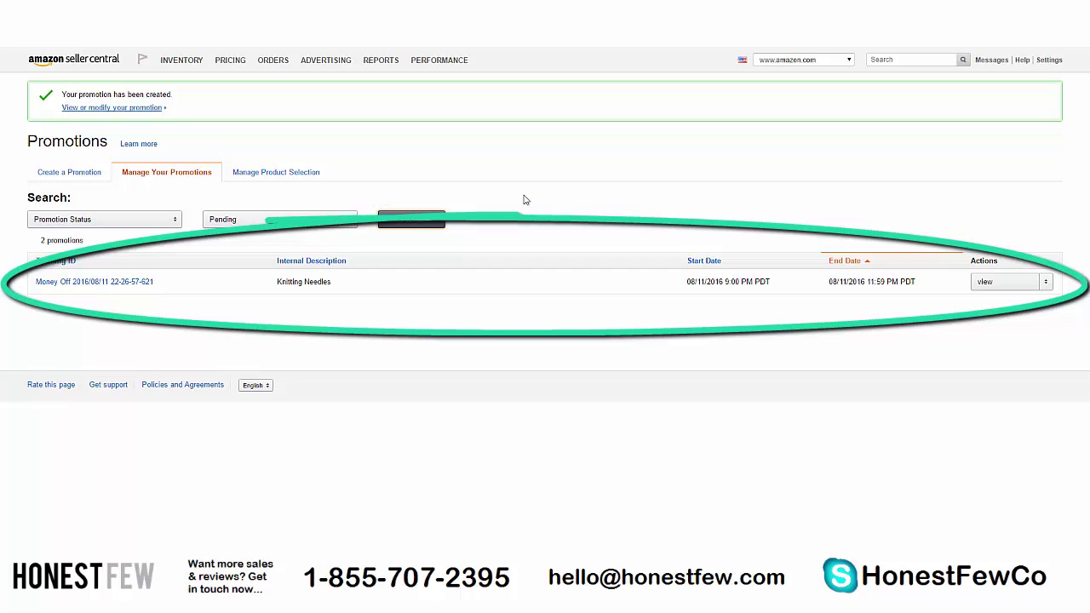
- In the promotion's claim code management, name a new group 'Knitting Needles $1 (HonestFew Promotion)'
left_click(1000, 292)
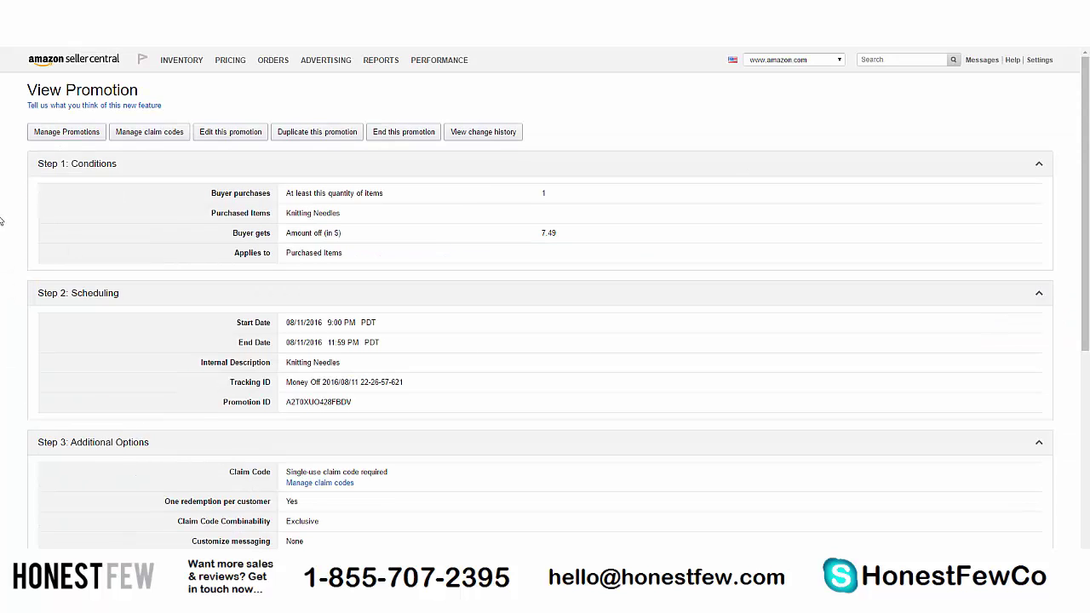
left_click(145, 137)
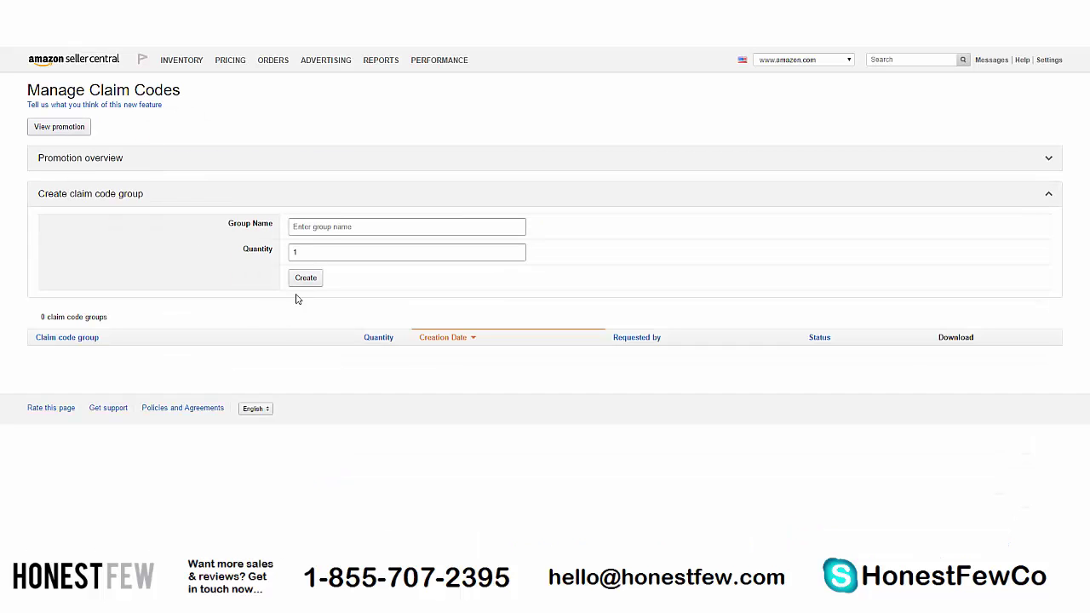
left_click(329, 228)
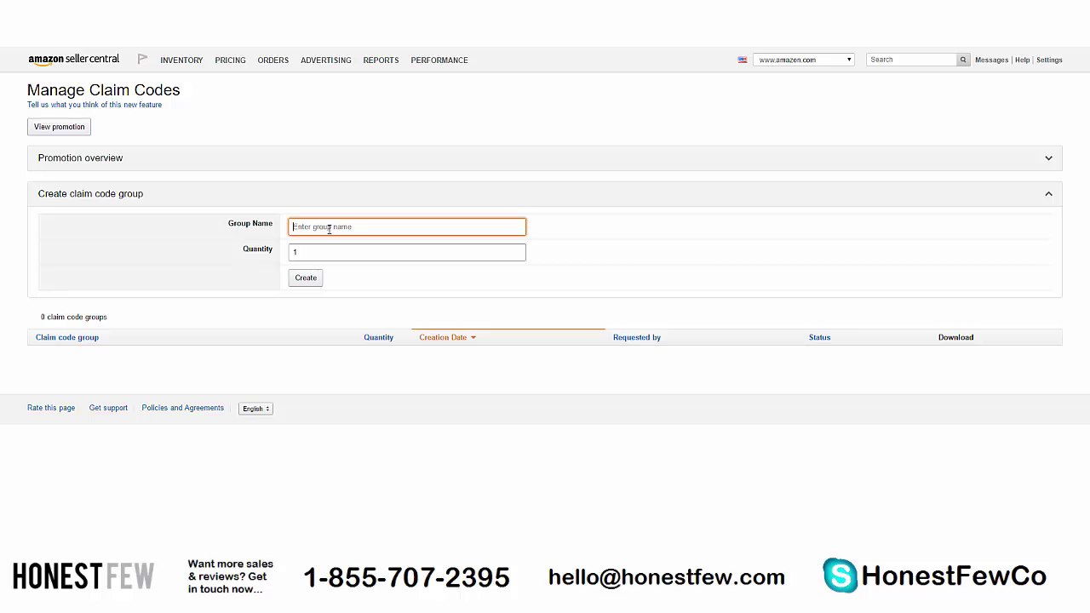
type("Knitting Needles")
type("$1 (HonestFew Promotion)")
- Create the group with 200 codes and refresh the page until it shows Ready
key("Tab")
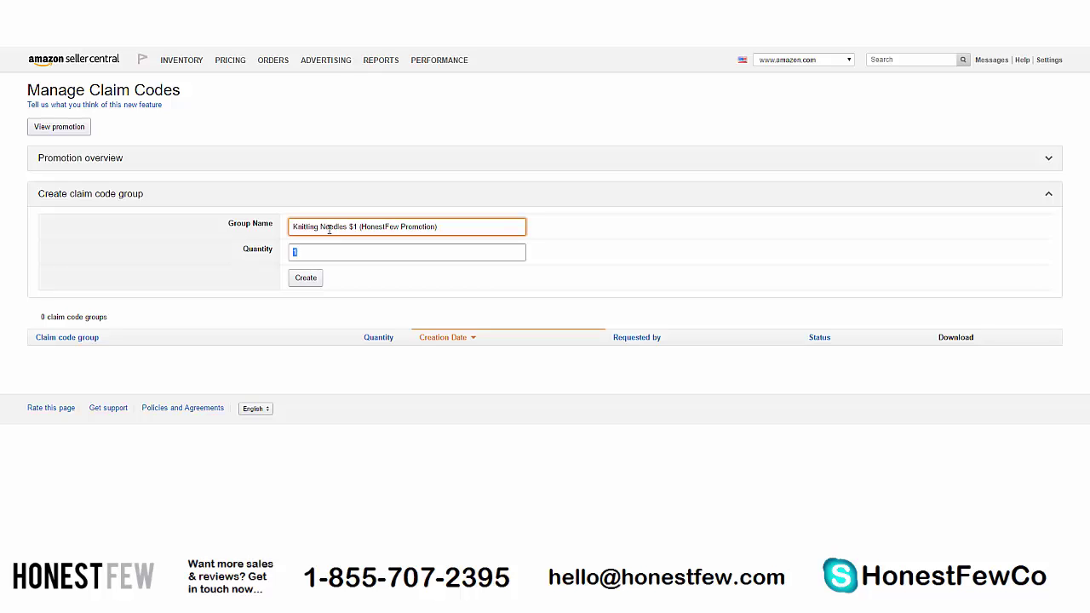
type("200")
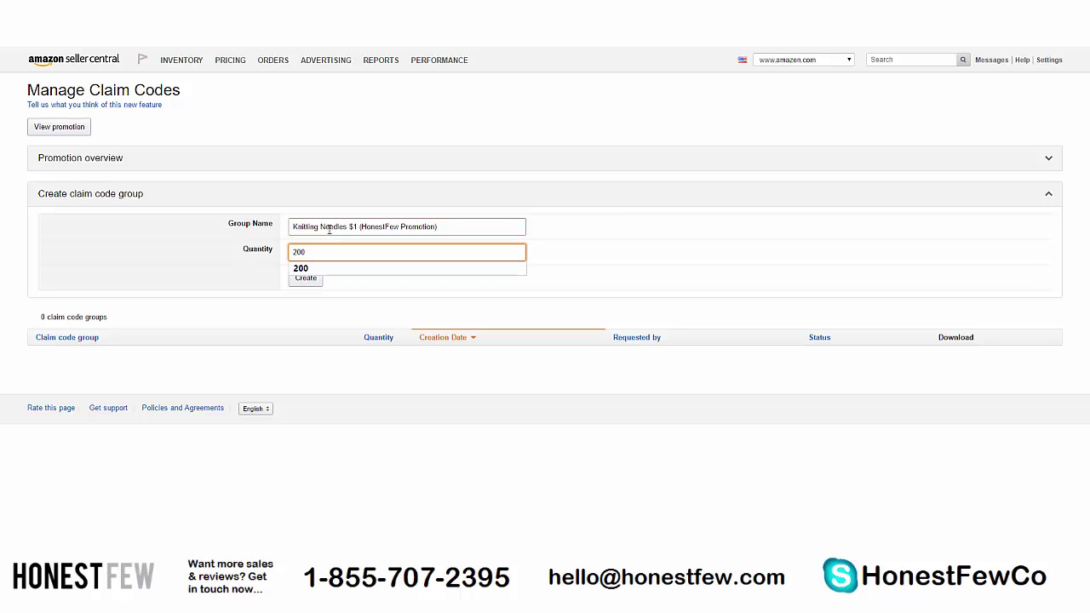
left_click(341, 290)
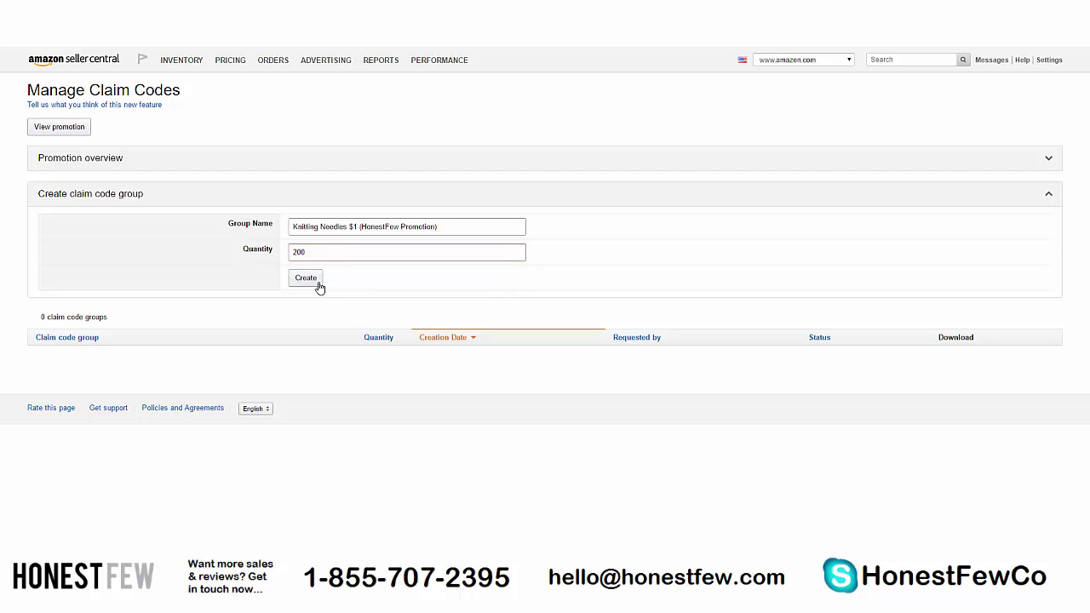
left_click(305, 280)
scroll(477, 367, "up", 1)
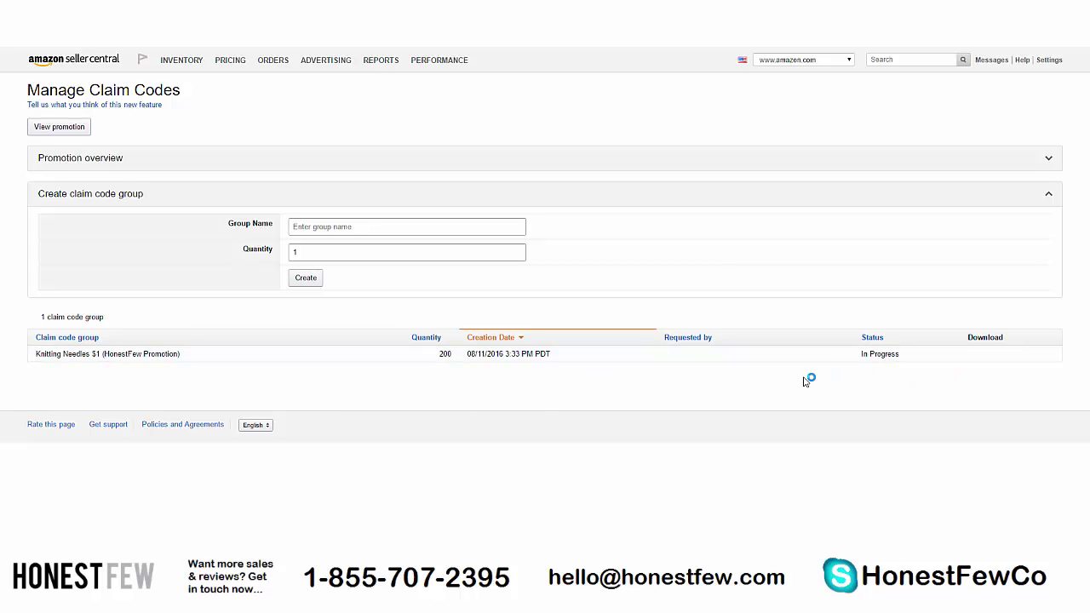
key("F5")
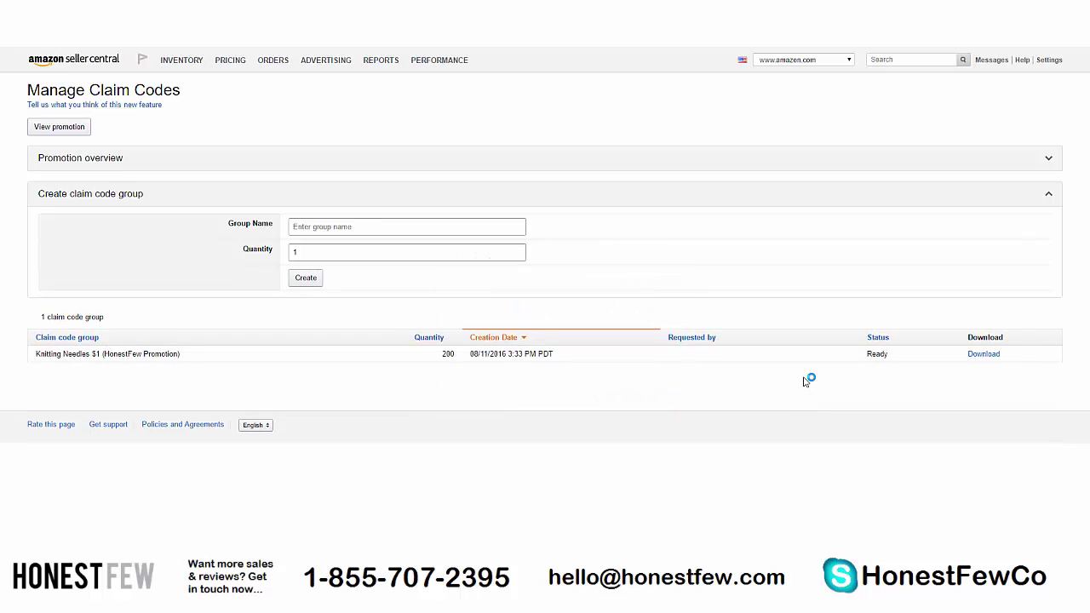
- Download the ready claim codes and open the downloaded zip folder in Downloads
left_click(988, 362)
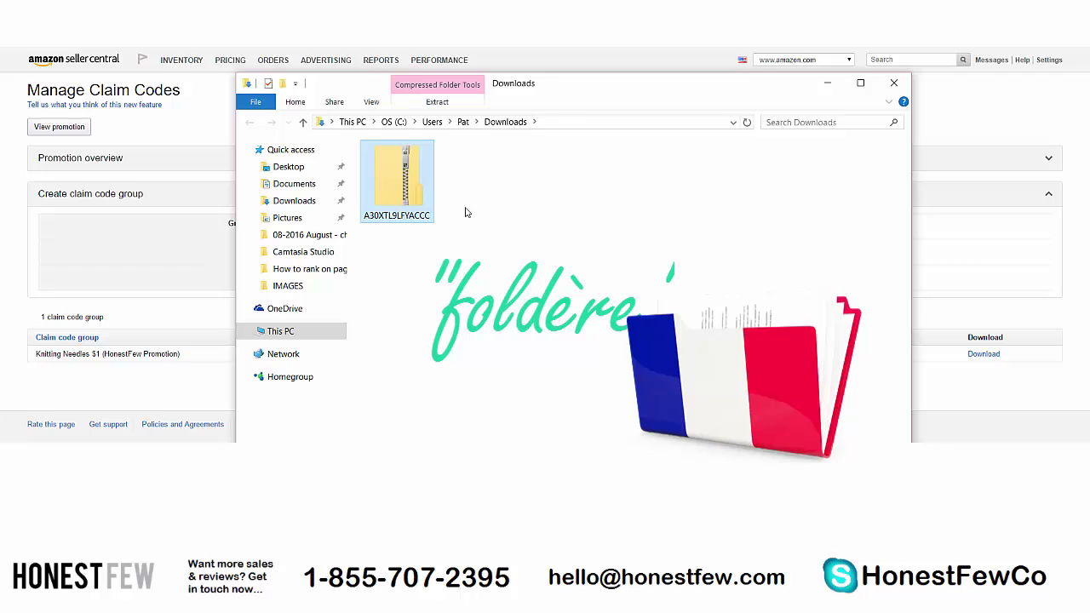
double_click(406, 181)
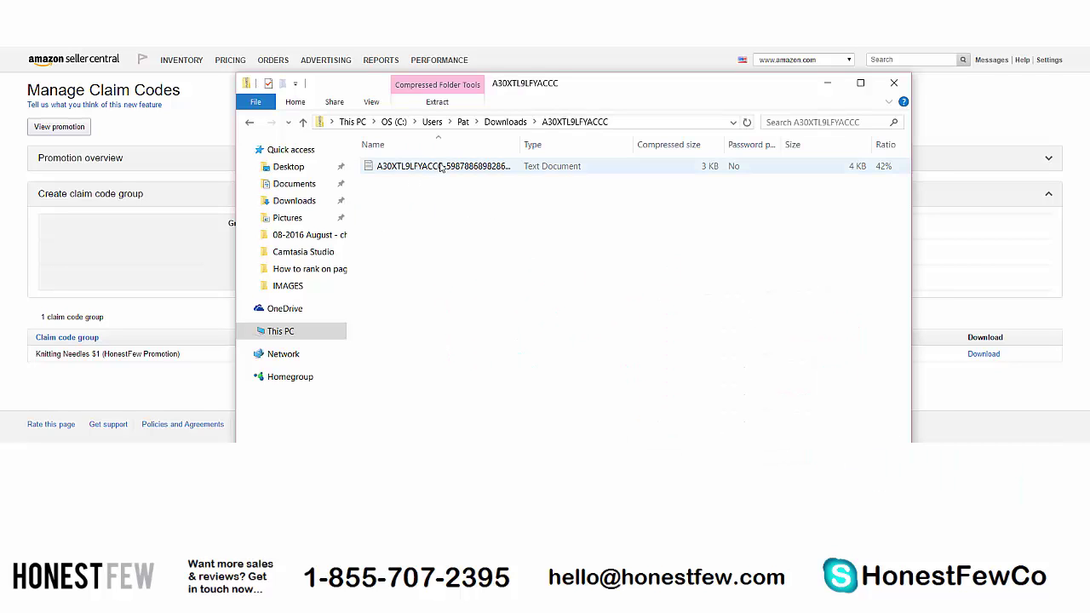
- Open the claim-code text file in Notepad and select all codes to review the list
double_click(441, 167)
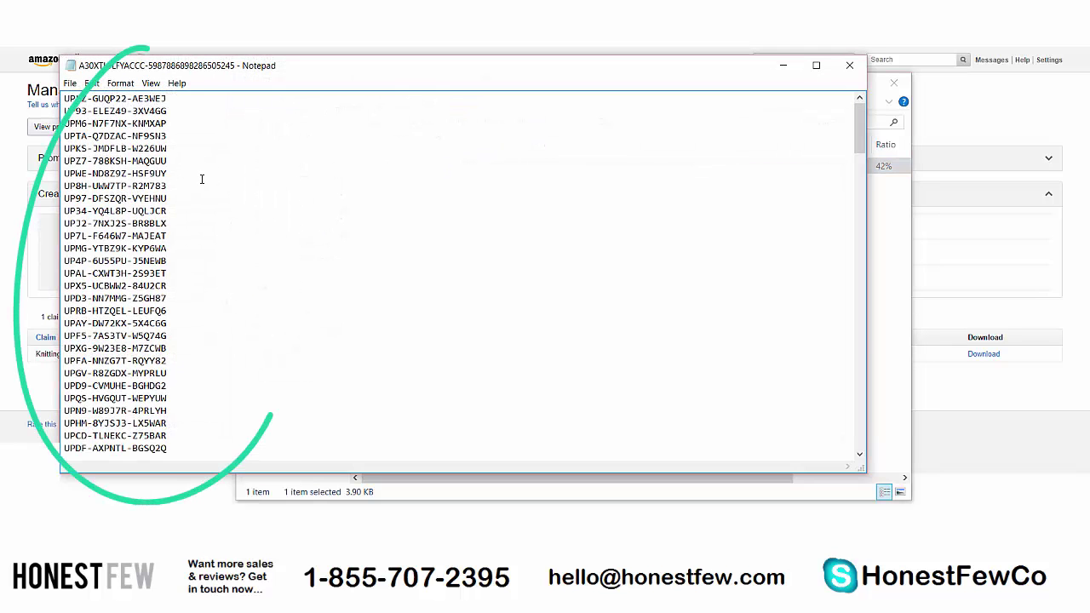
mouse_move(861, 128)
left_mouse_down()
mouse_move(856, 435)
mouse_move(857, 137)
left_mouse_up()
left_click(194, 148)
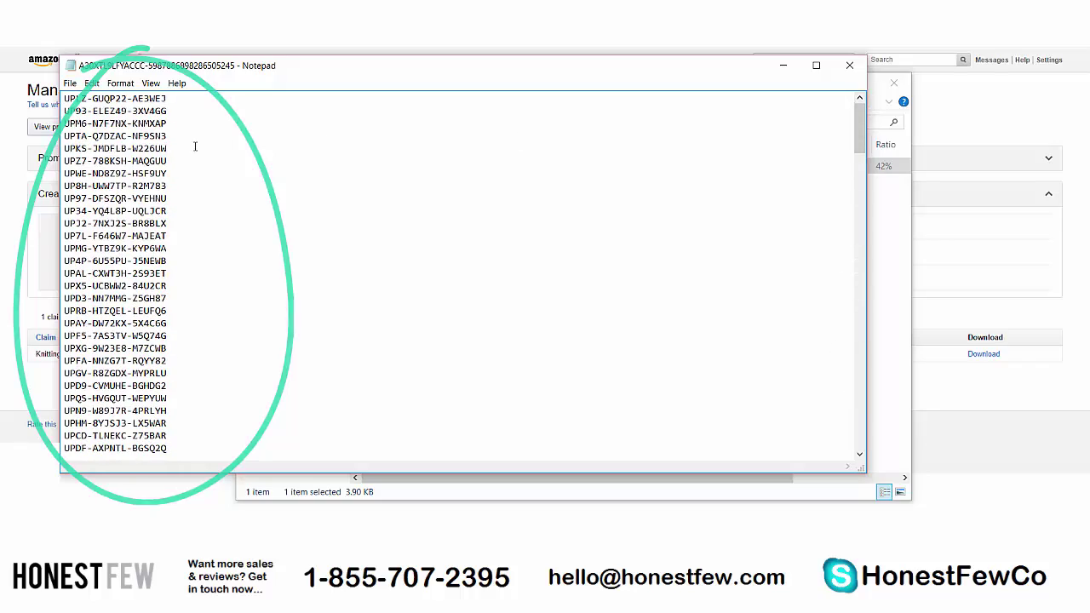
key("ctrl+a")
left_click(195, 147)
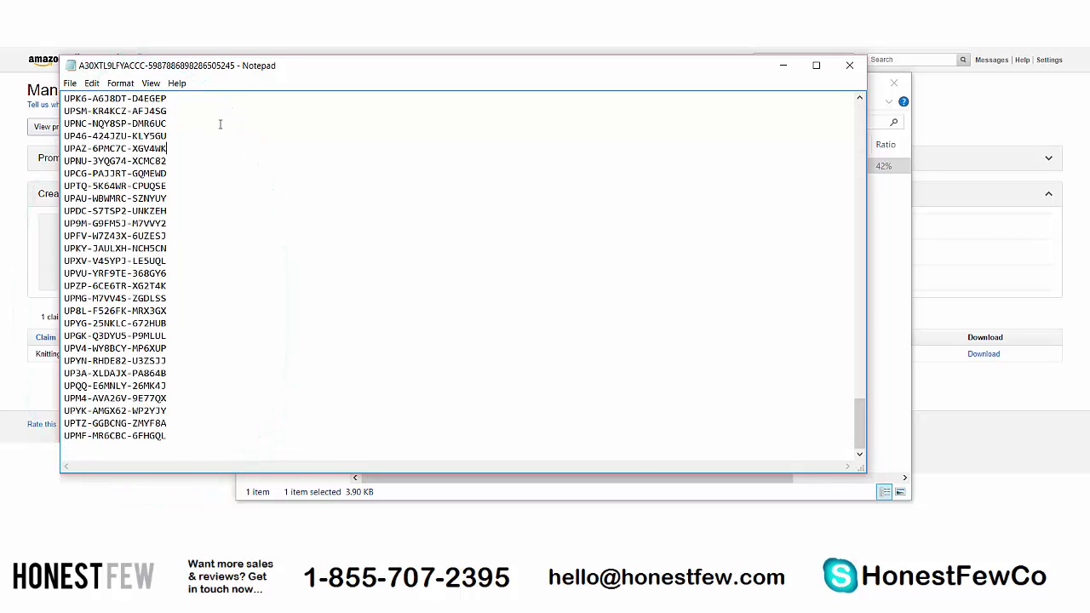